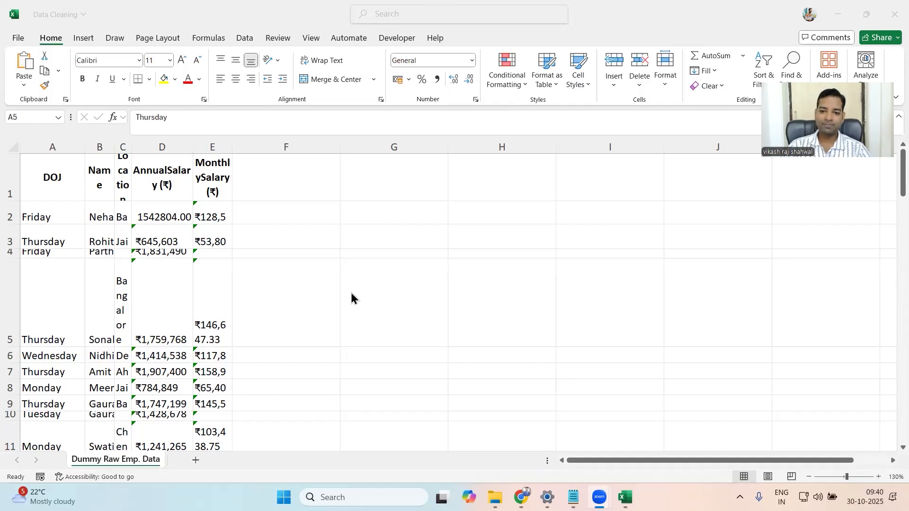
- Review the raw employee records from the header row down to the last entry, checking the layout
click(75, 178)
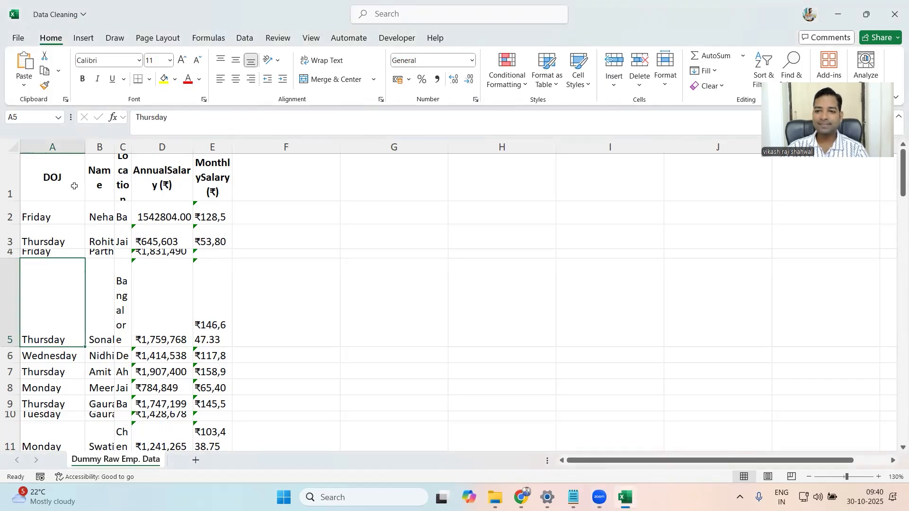
click(74, 187)
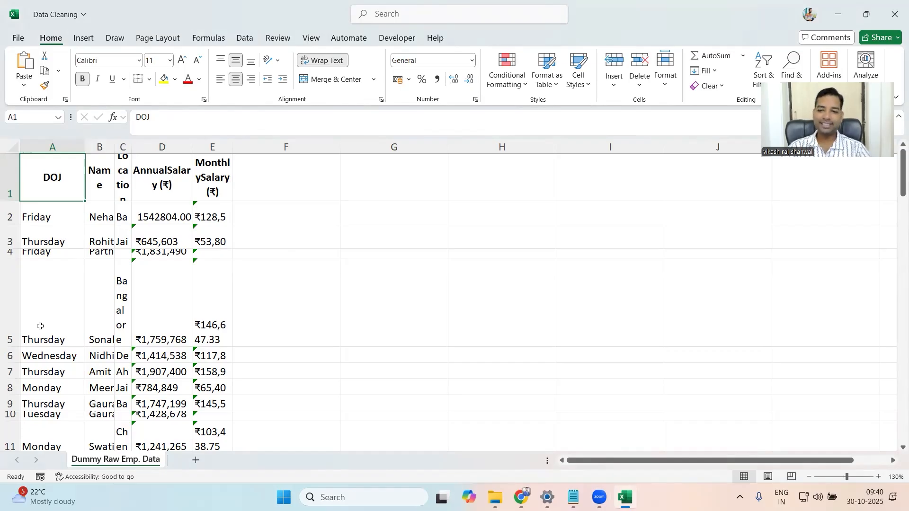
scroll(98, 327, down, 4)
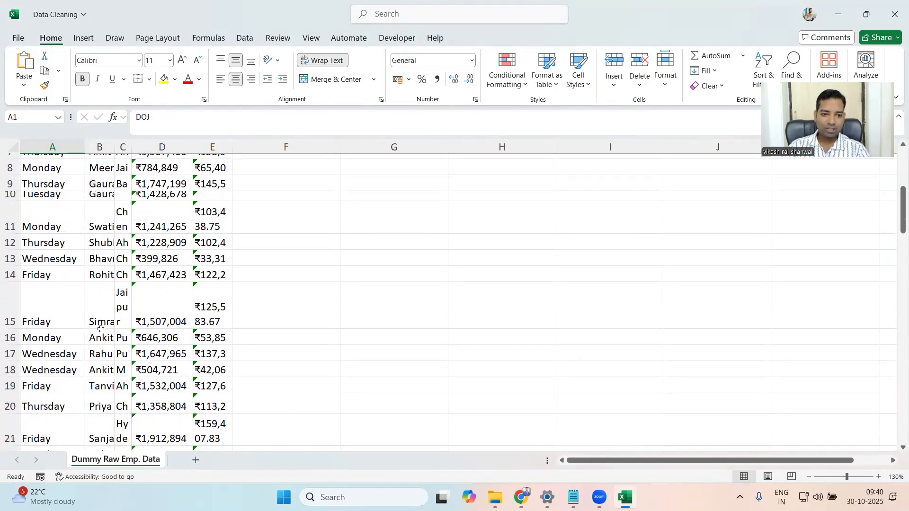
scroll(101, 329, down, 8)
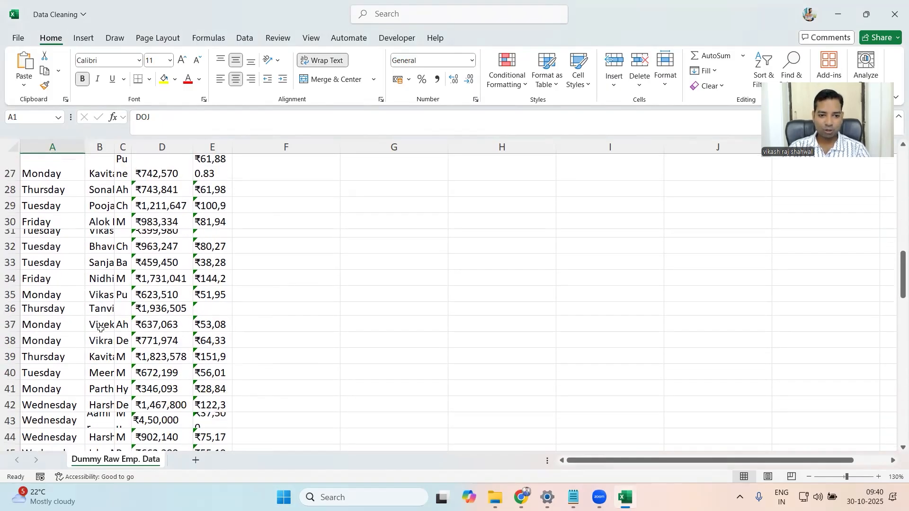
scroll(101, 329, down, 3)
scroll(101, 329, up, 2)
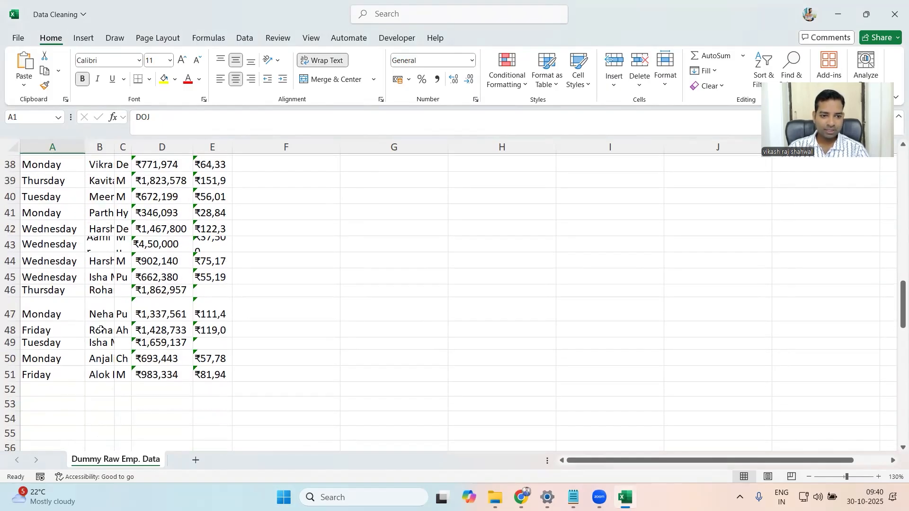
scroll(101, 329, up, 4)
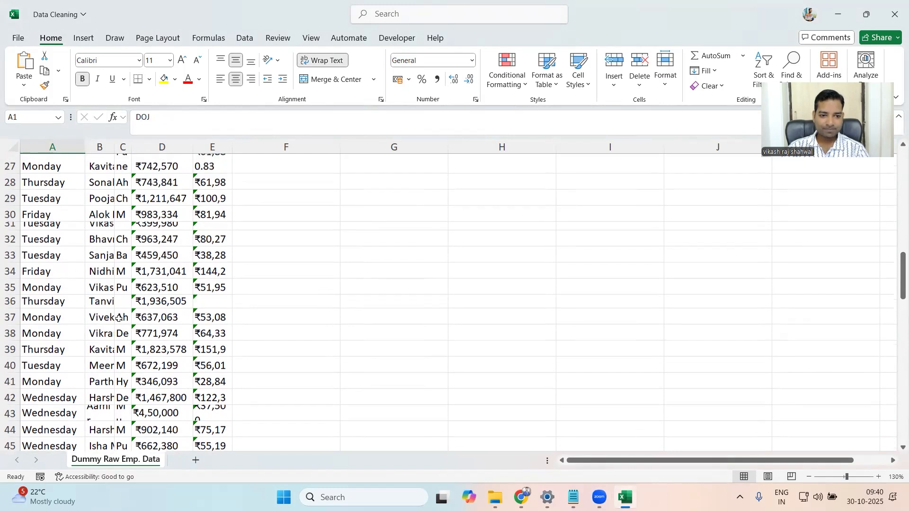
scroll(57, 294, up, 3)
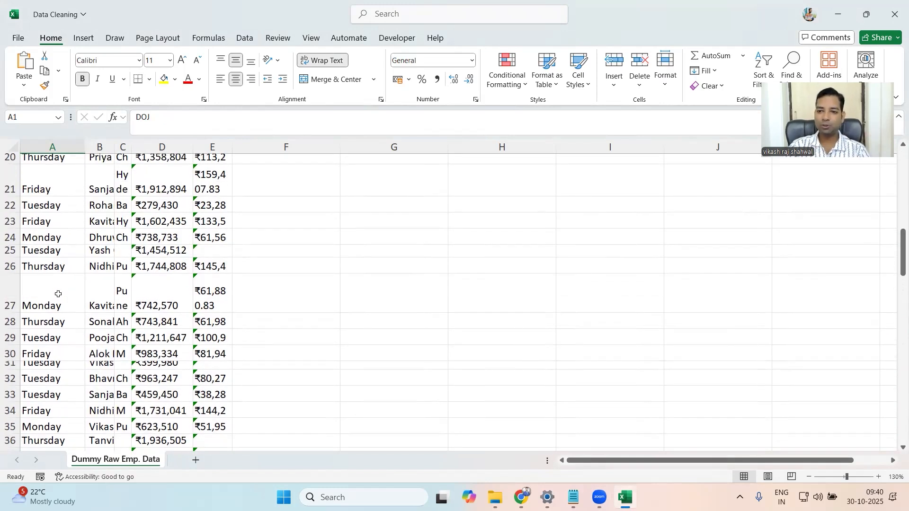
scroll(58, 294, up, 7)
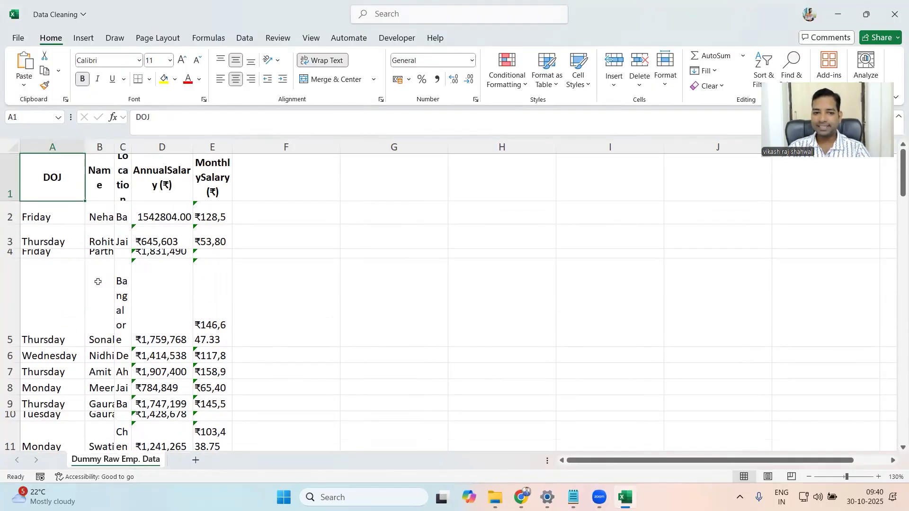
- Inspect the Name, Location and AnnualSalary columns for cut-off text and inconsistent number formatting
click(113, 216)
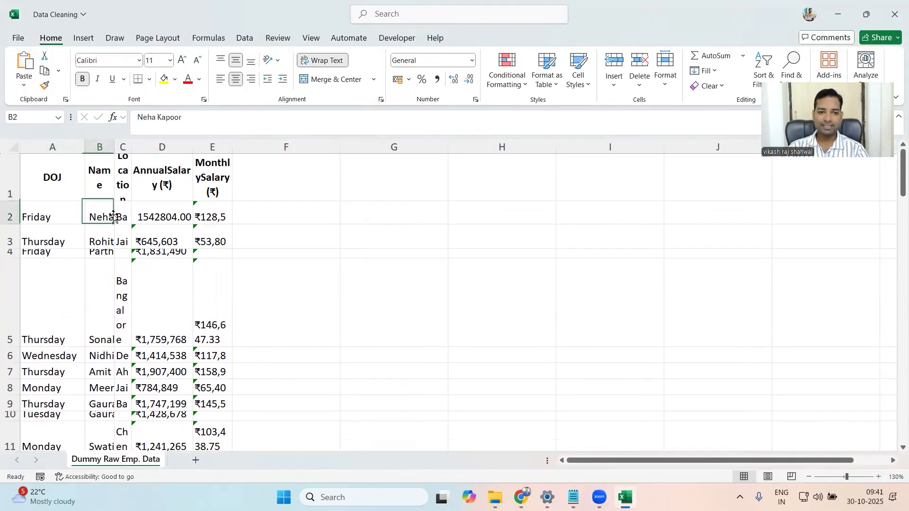
click(124, 173)
click(155, 184)
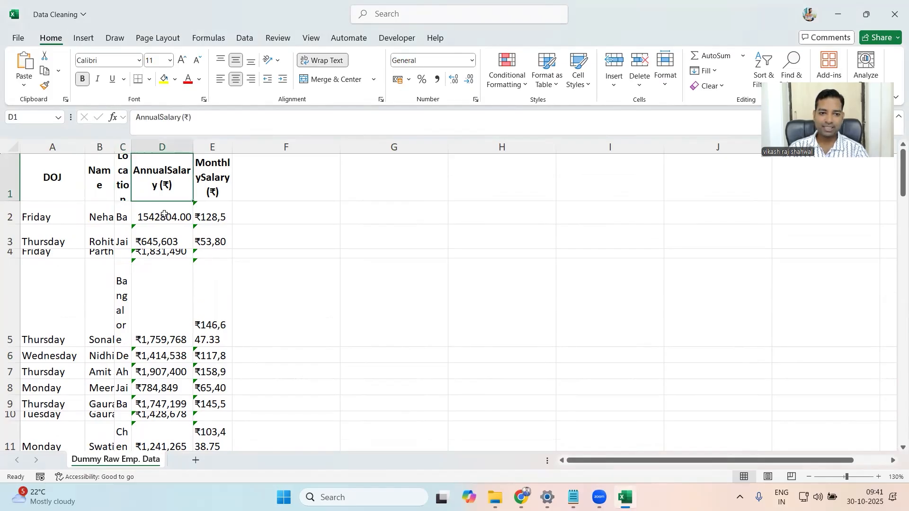
click(165, 216)
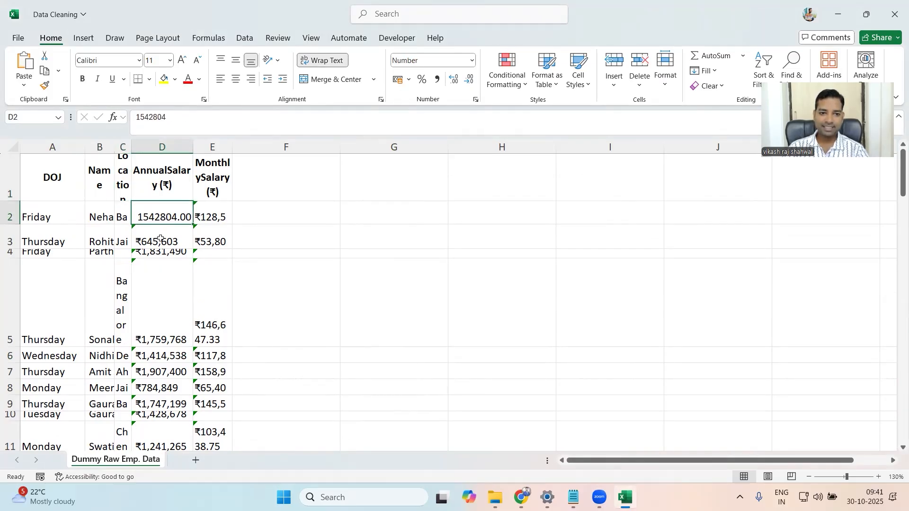
click(155, 283)
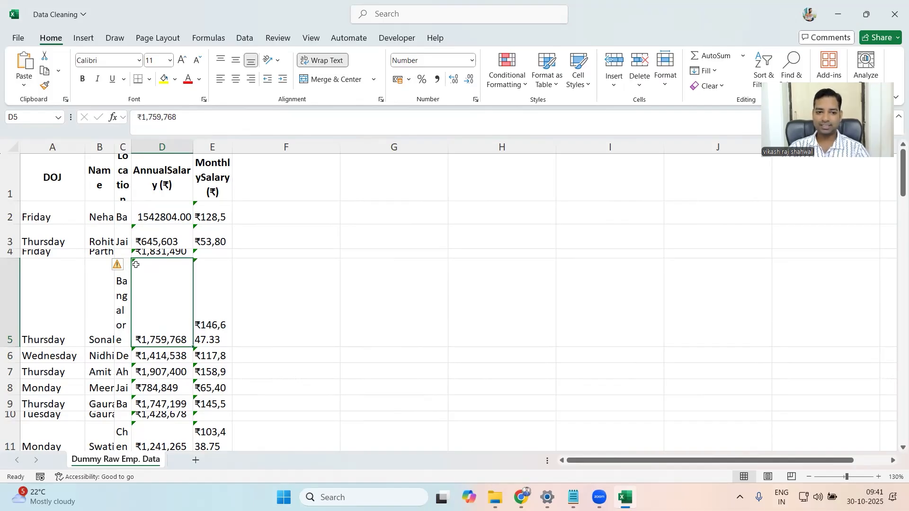
mouse_move(119, 269)
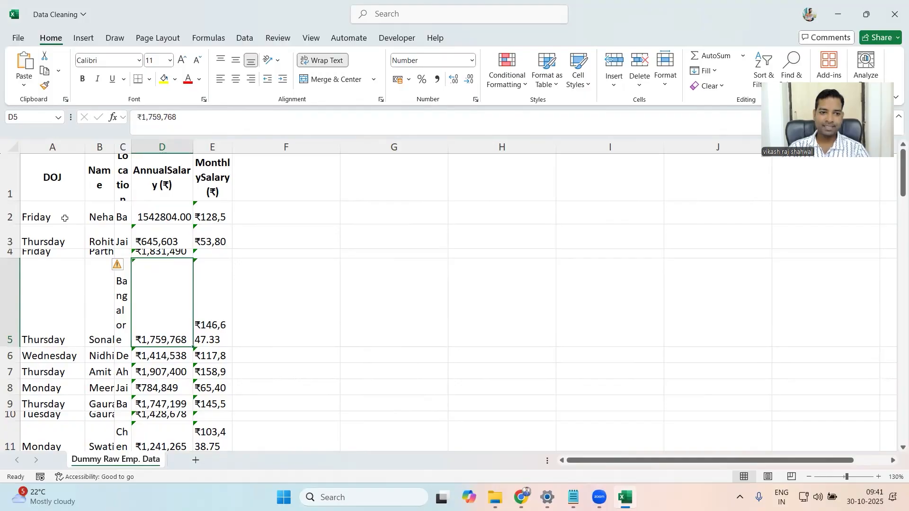
- AutoFit the widths of columns A through E to their contents
click(65, 218)
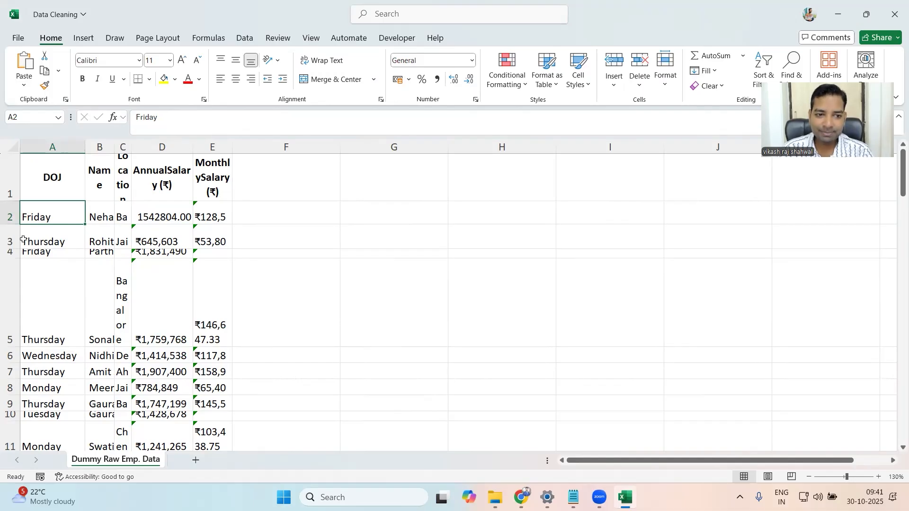
click(33, 144)
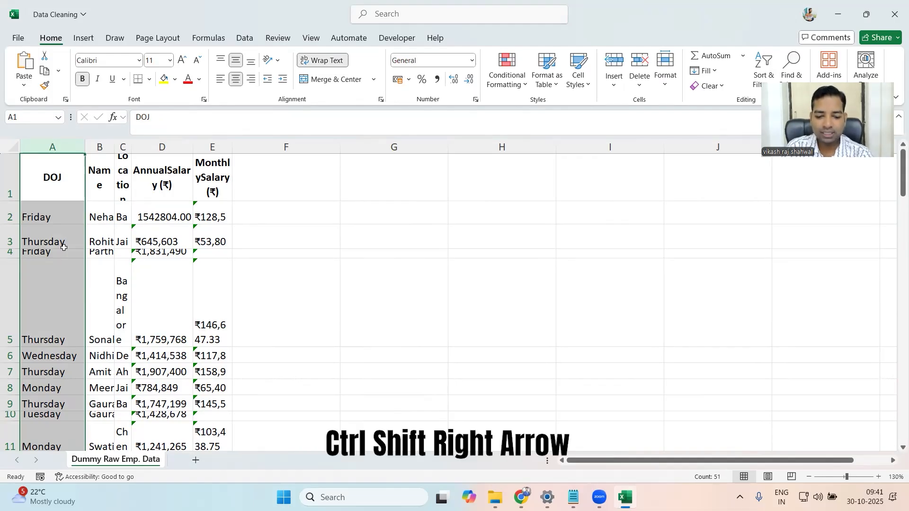
key(ctrl+shift+Right)
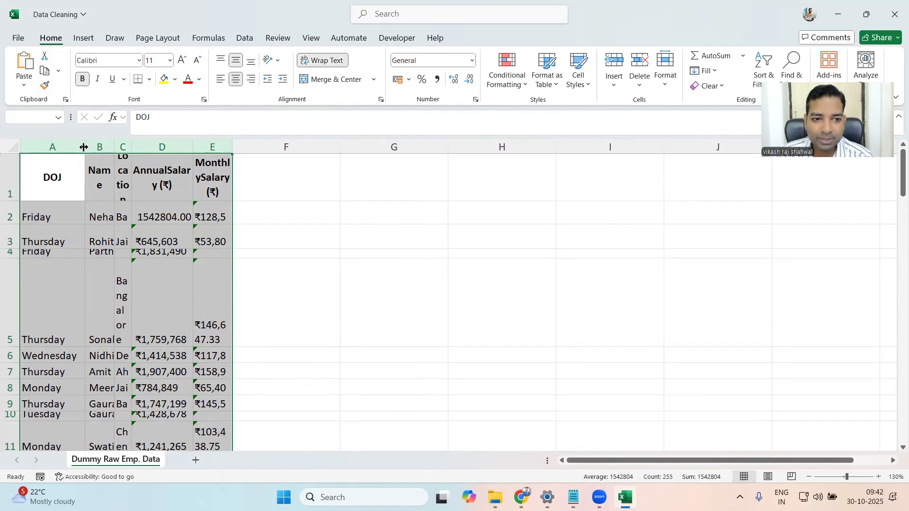
double_click(84, 148)
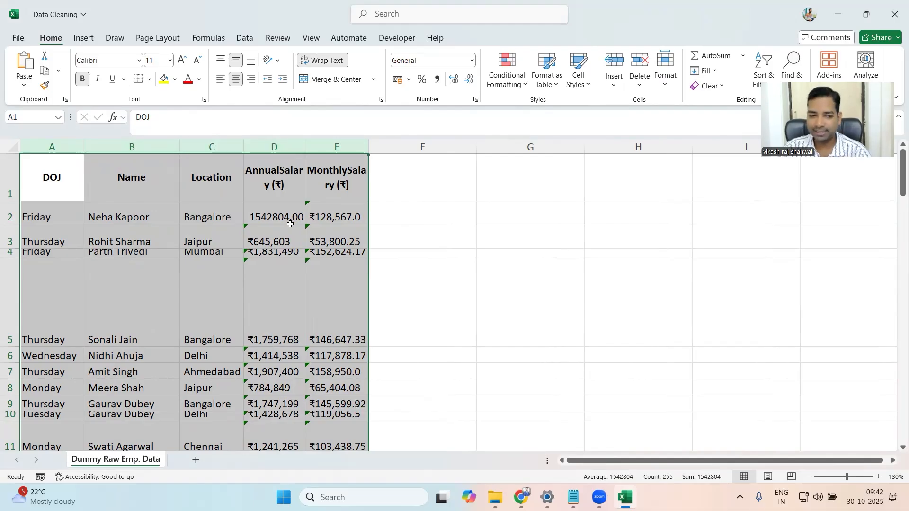
click(63, 272)
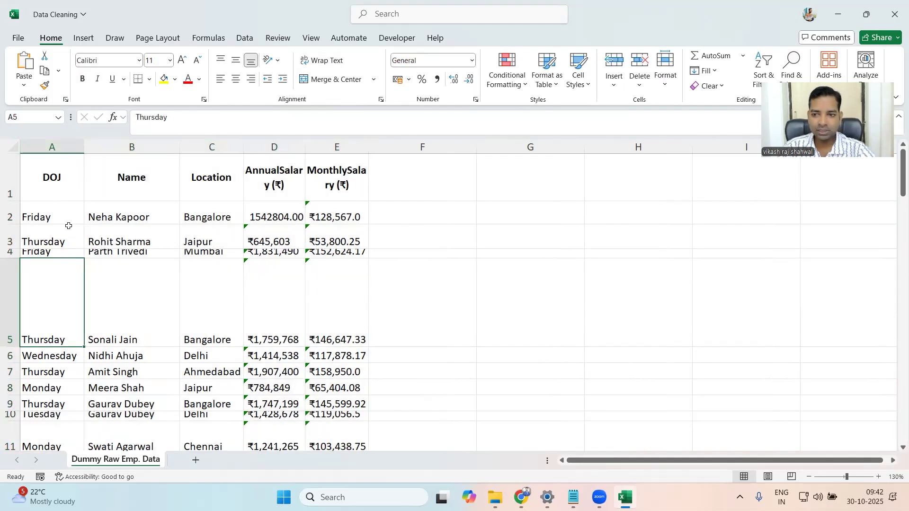
- Examine the employee rows for uneven row heights, comparing rows 2 to 5 and the records further below
scroll(70, 223, down, 1)
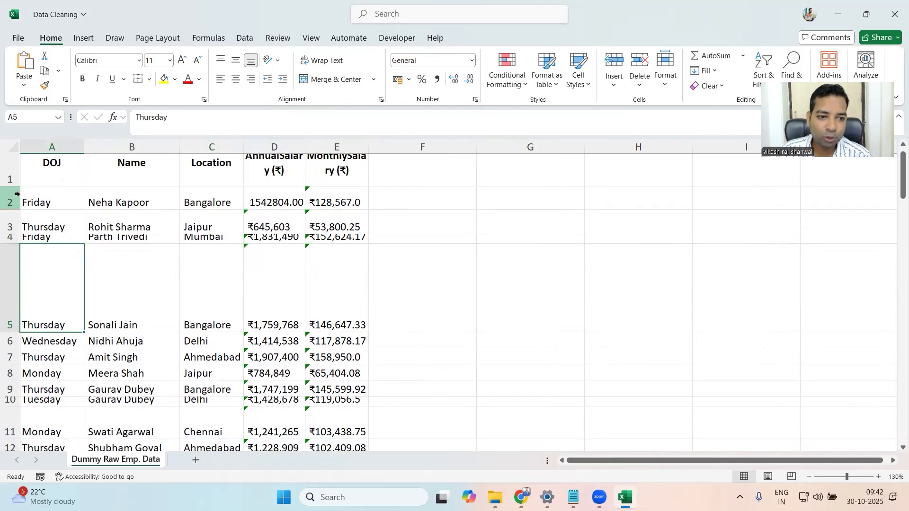
scroll(75, 266, up, 1)
click(10, 214)
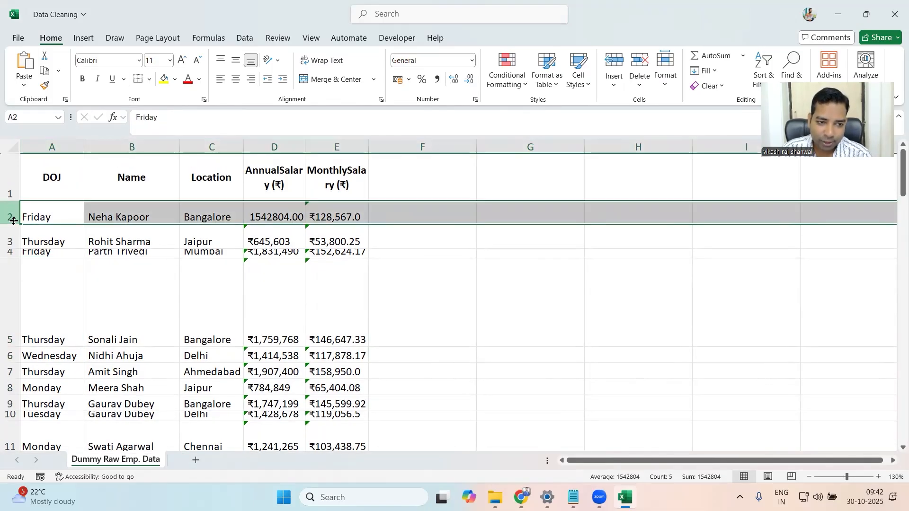
click(13, 241)
click(10, 252)
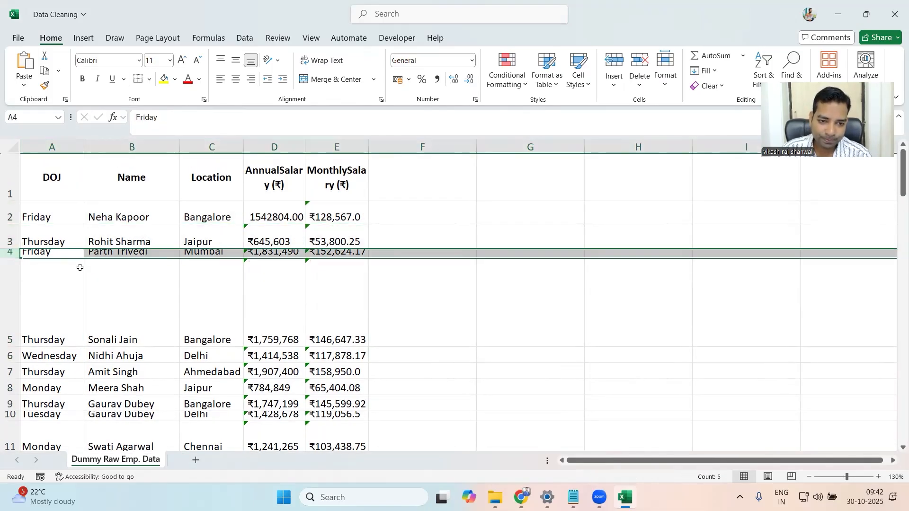
scroll(92, 265, down, 2)
click(7, 222)
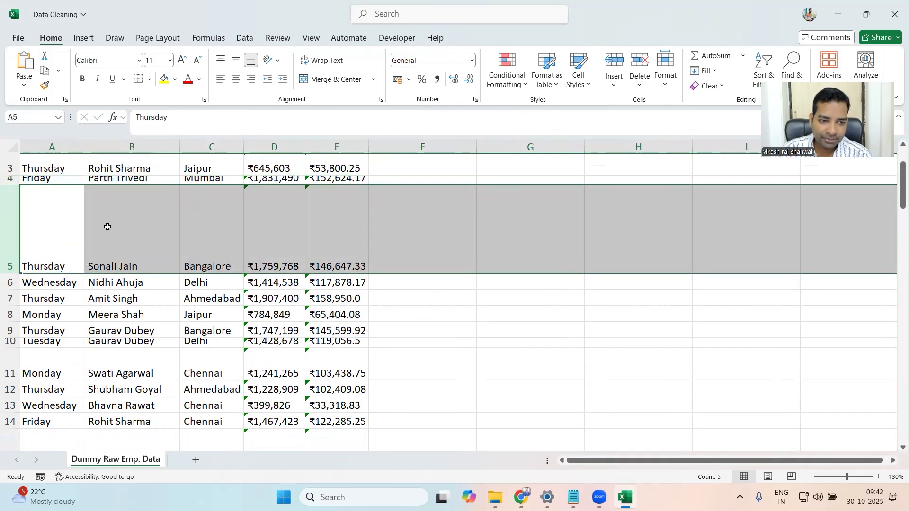
scroll(108, 226, down, 2)
scroll(107, 226, down, 4)
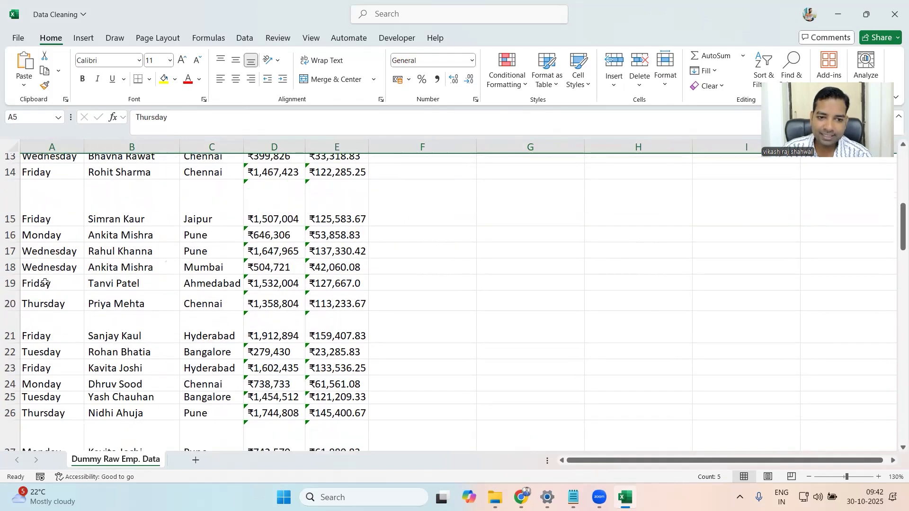
scroll(45, 282, up, 5)
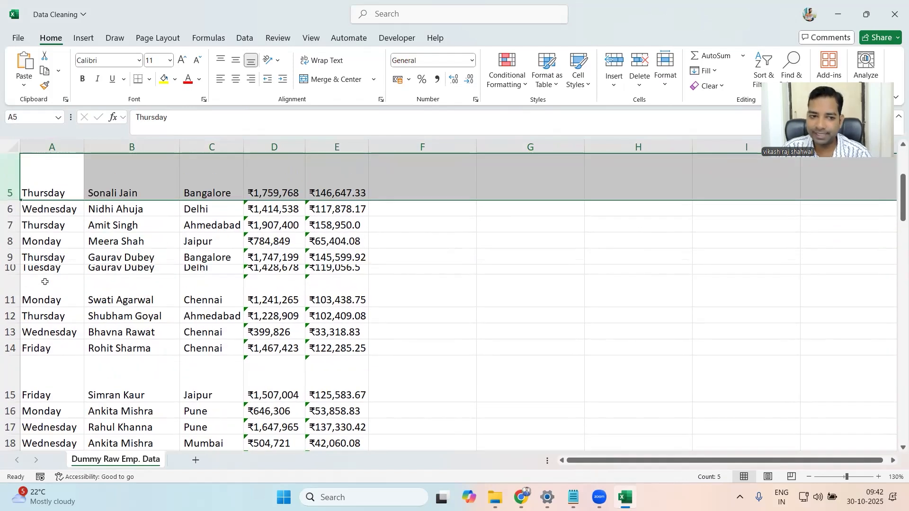
scroll(45, 282, up, 1)
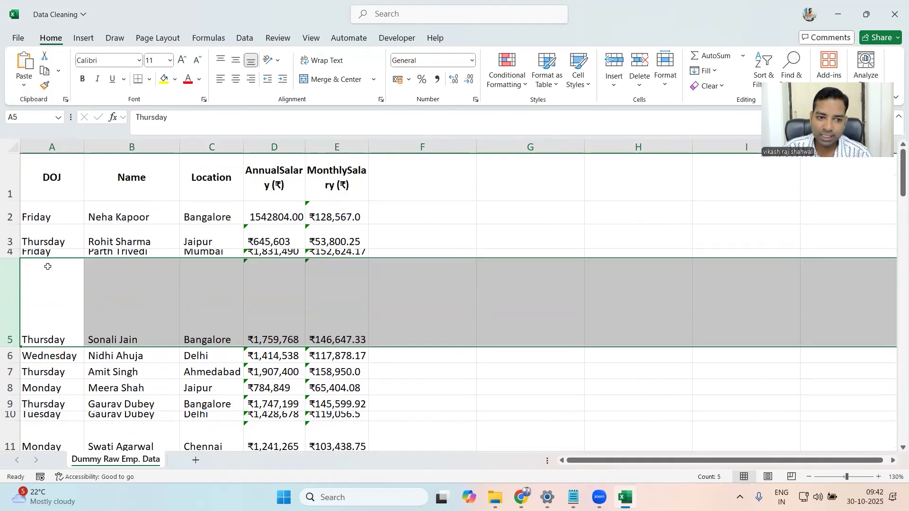
- AutoFit the heights of all data rows, from row 2 to row 51, leaving the header row as it is
click(7, 210)
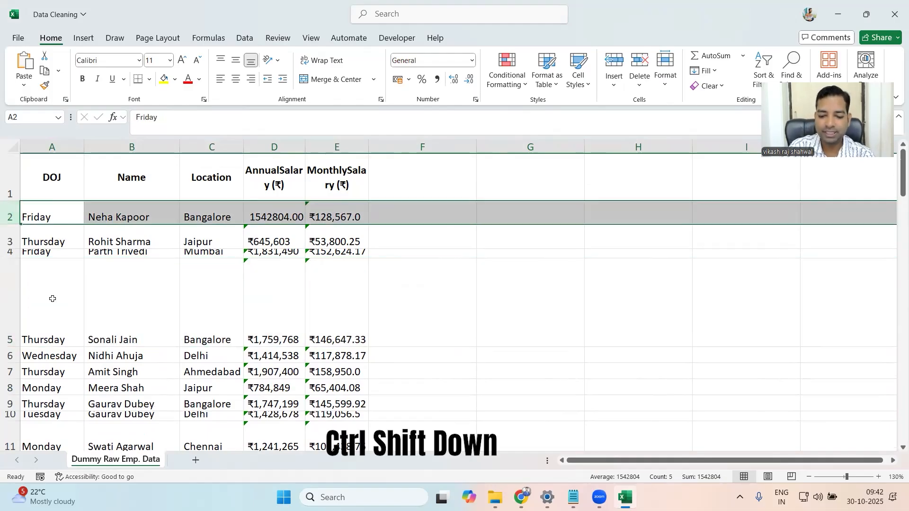
key(ctrl+shift+Down)
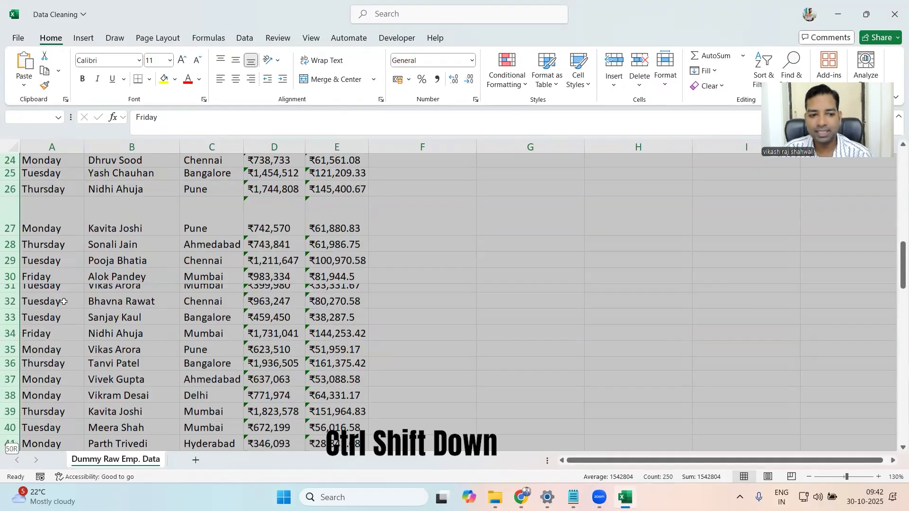
scroll(52, 299, down, 3)
scroll(66, 306, up, 5)
scroll(78, 310, up, 6)
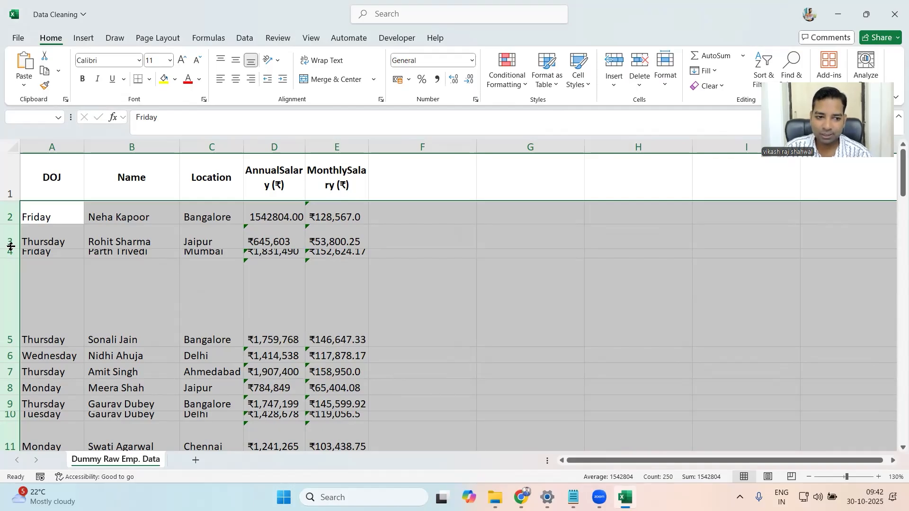
drag(10, 246, 10, 242)
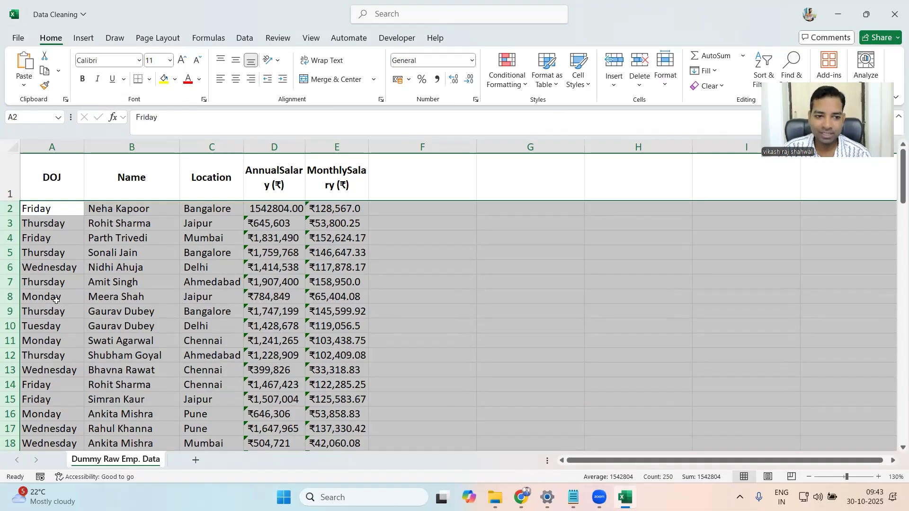
scroll(56, 301, down, 14)
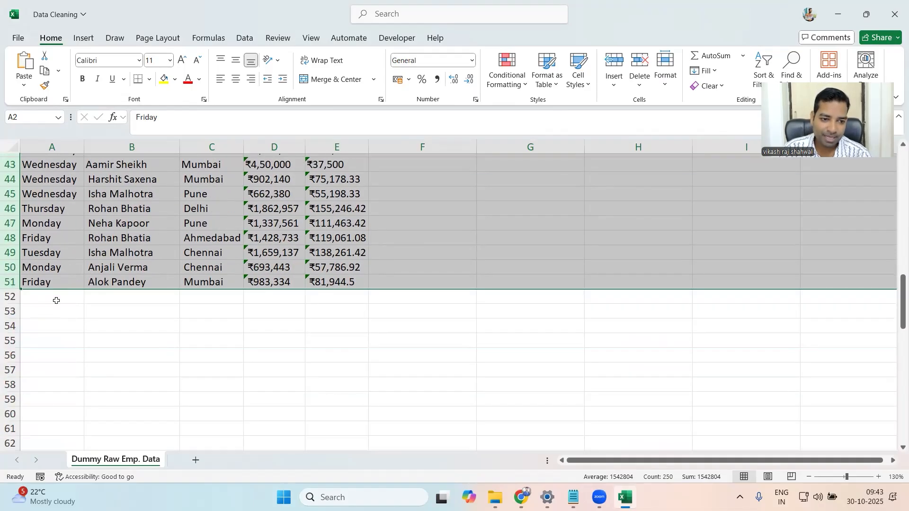
scroll(56, 301, up, 14)
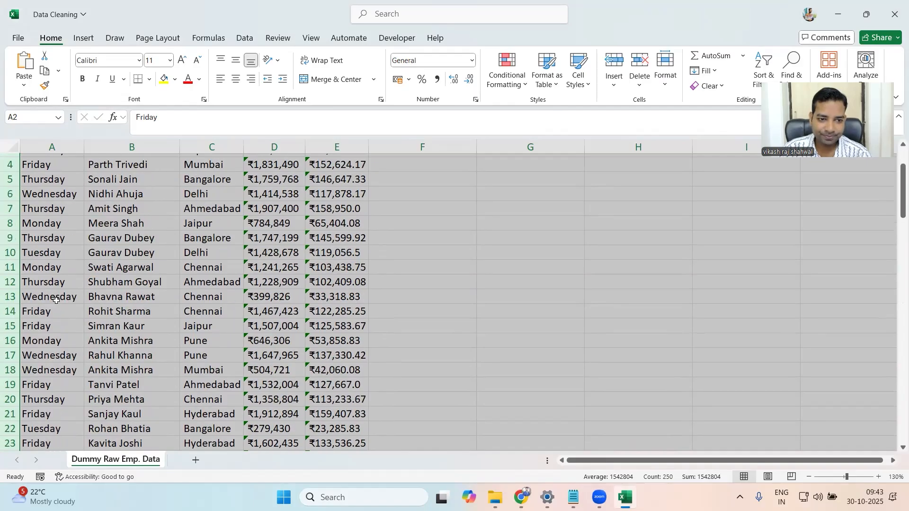
click(56, 300)
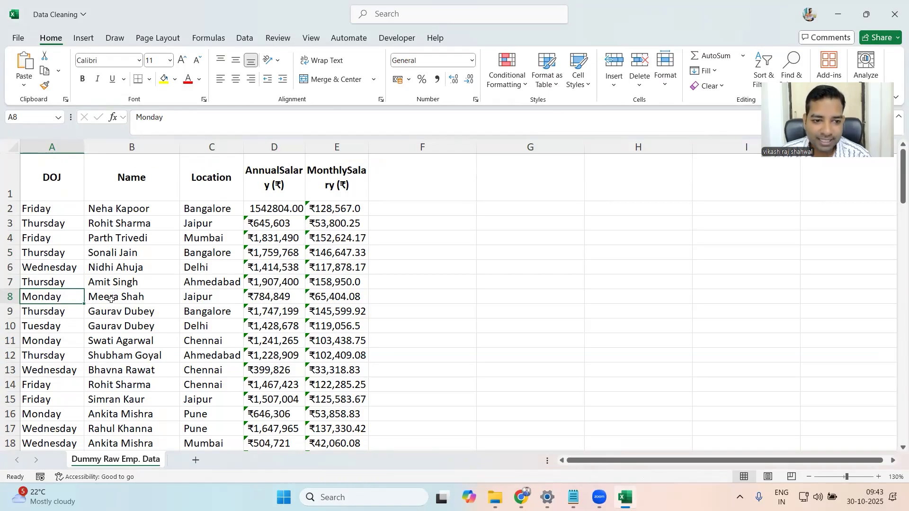
- Remove duplicate rows from the whole employee table, comparing all five columns and treating the first row as headers
click(119, 323)
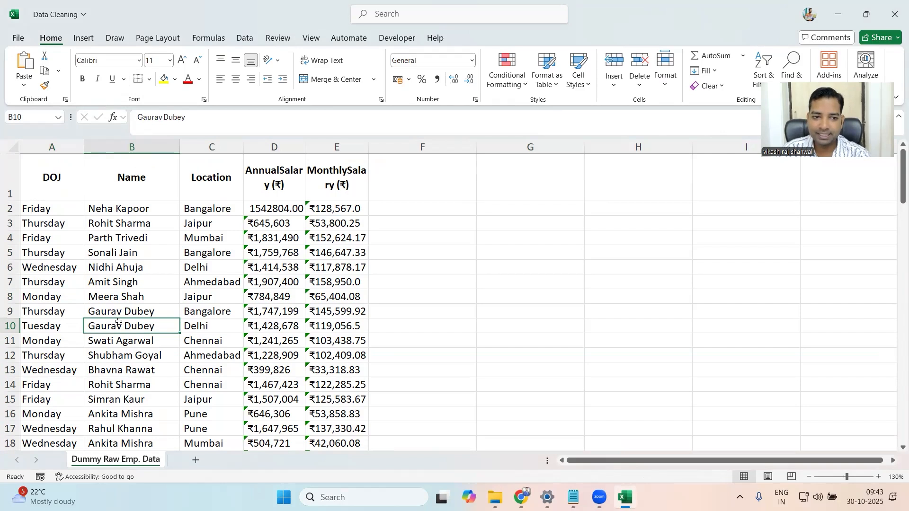
key(ctrl+a)
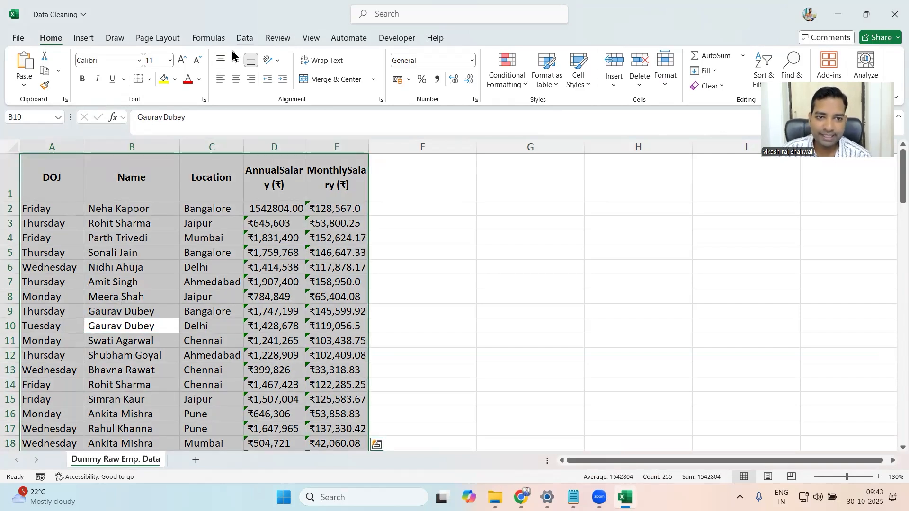
click(244, 38)
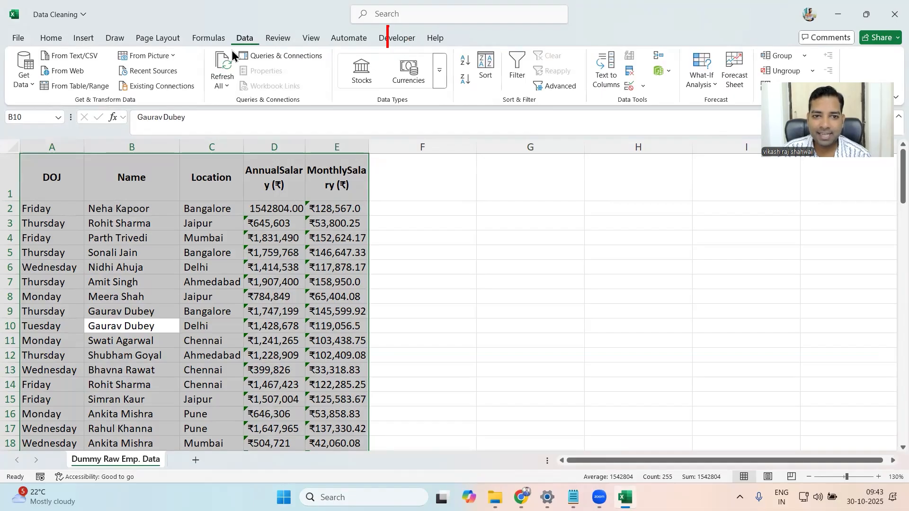
click(634, 73)
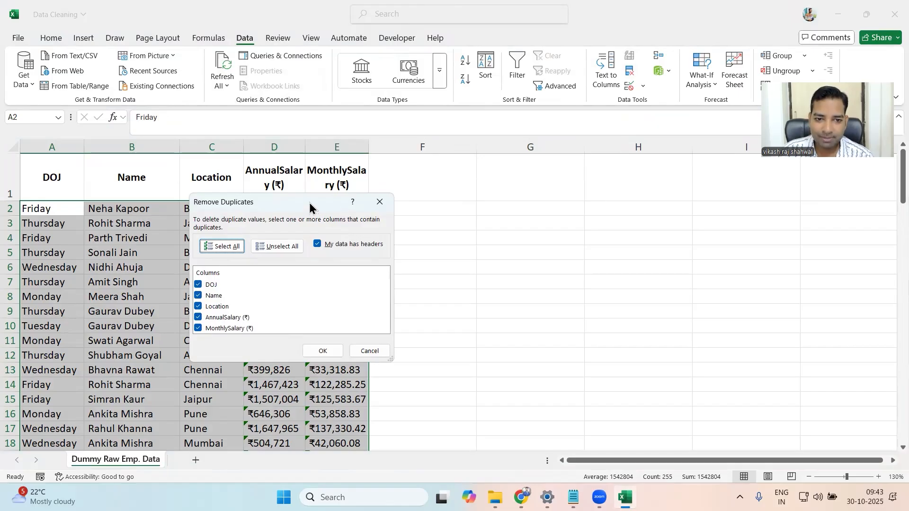
drag(320, 207, 524, 184)
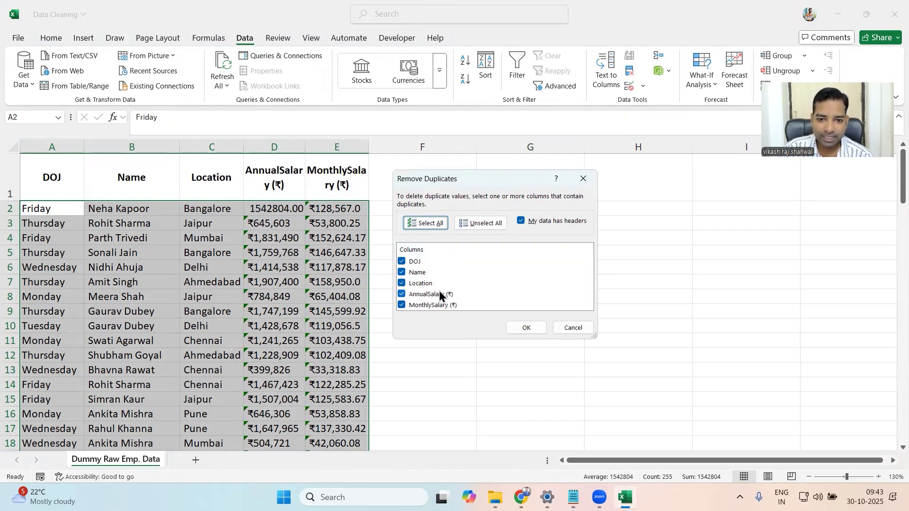
click(469, 222)
click(411, 225)
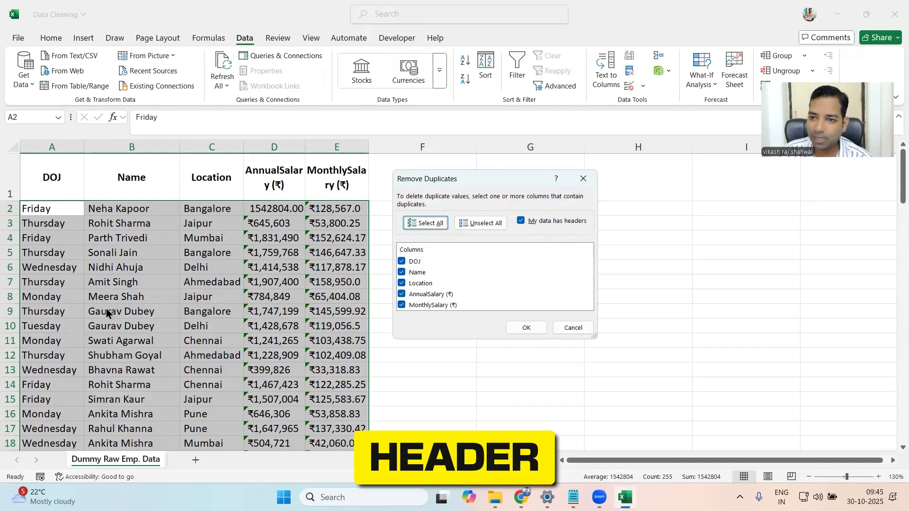
click(522, 220)
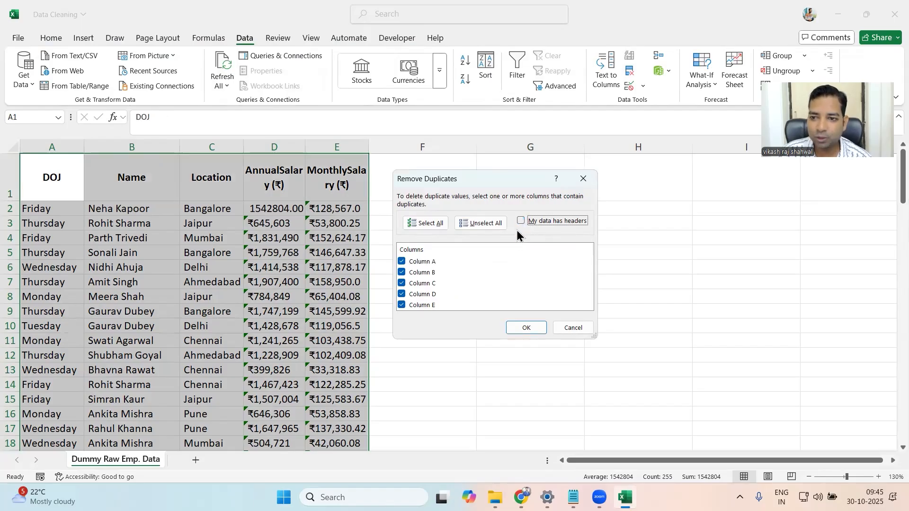
click(521, 222)
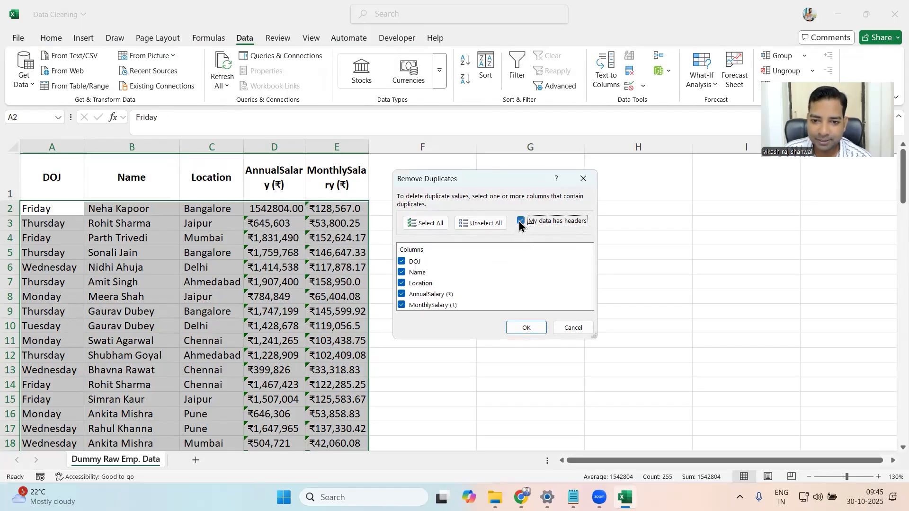
click(516, 327)
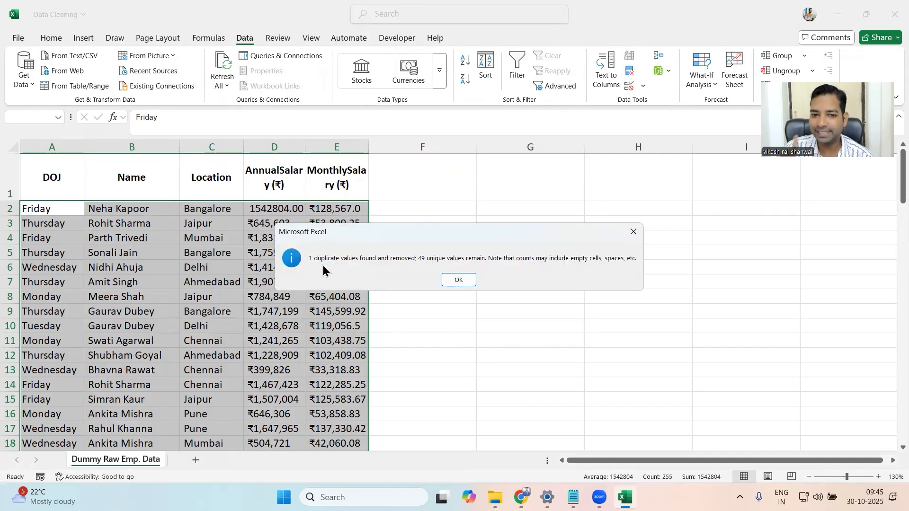
click(469, 279)
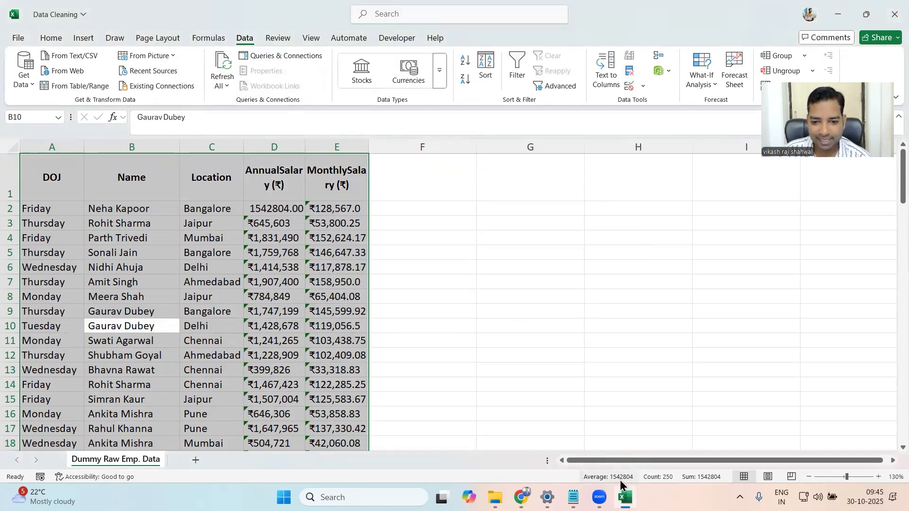
- Inspect the AnnualSalary cells, comparing D2 with D3, D5, D7 and D8 for alignment, rupee symbols and error indicators
click(127, 296)
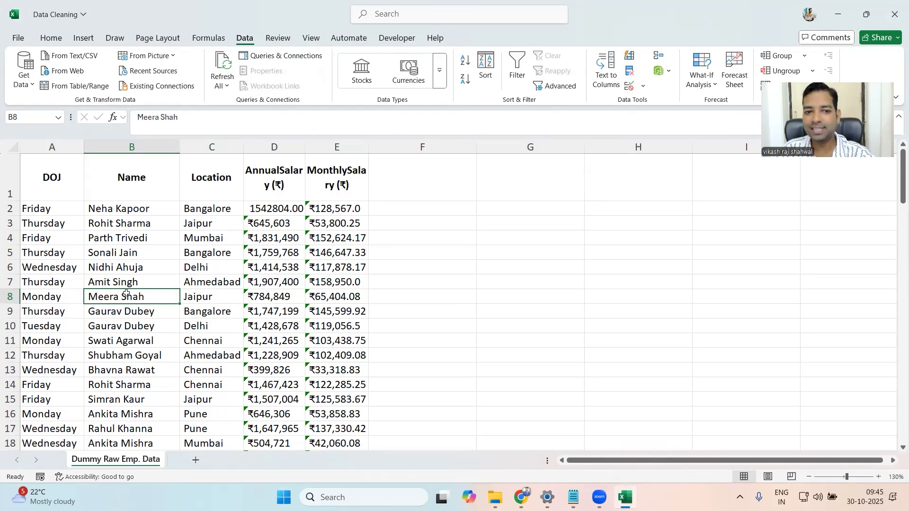
click(268, 227)
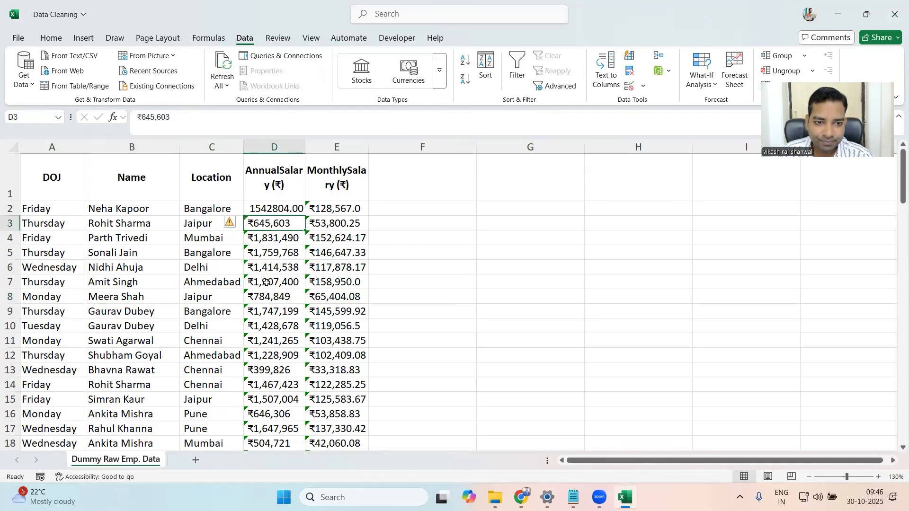
click(275, 299)
click(265, 211)
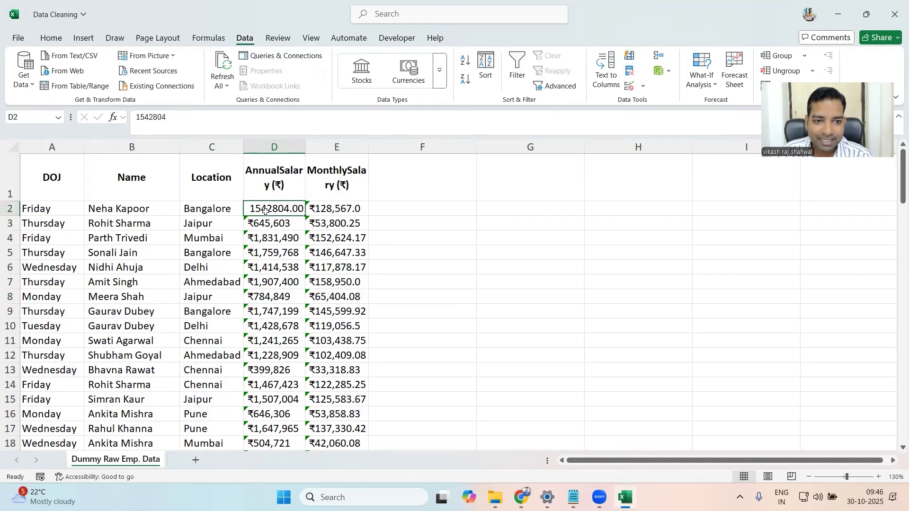
click(271, 278)
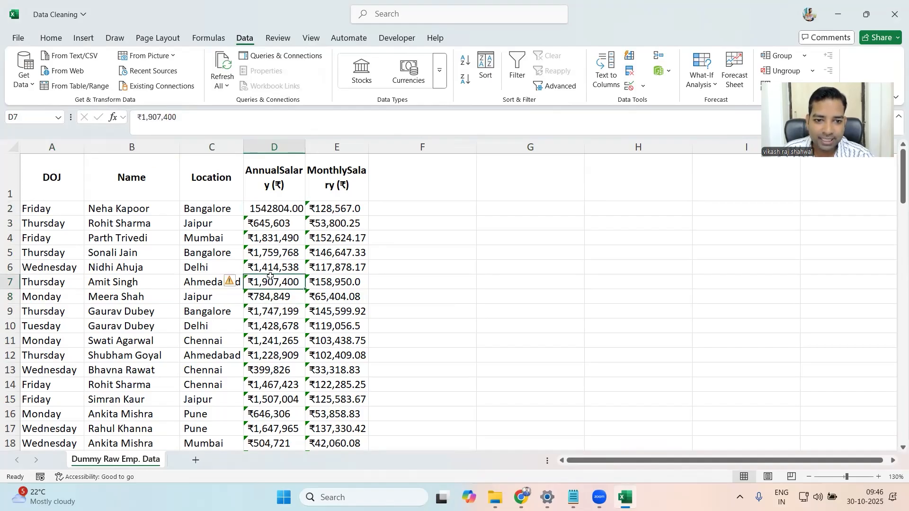
click(247, 223)
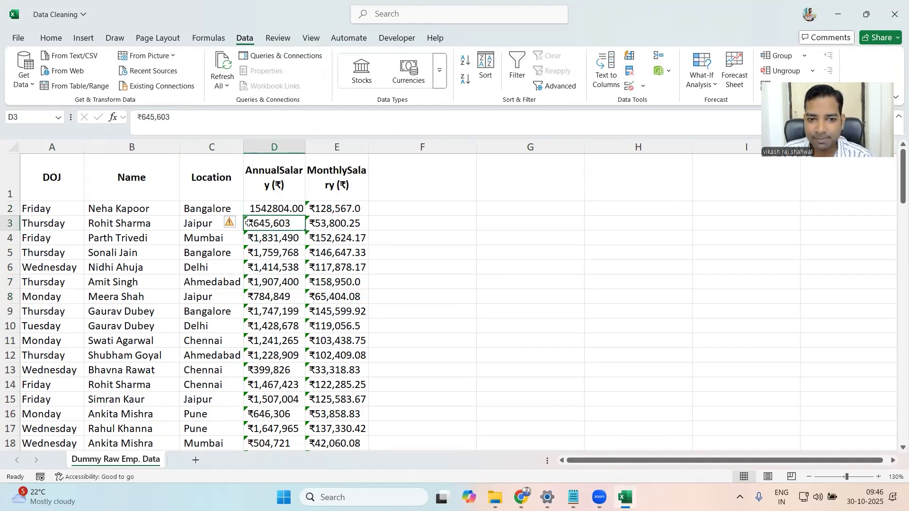
mouse_move(232, 222)
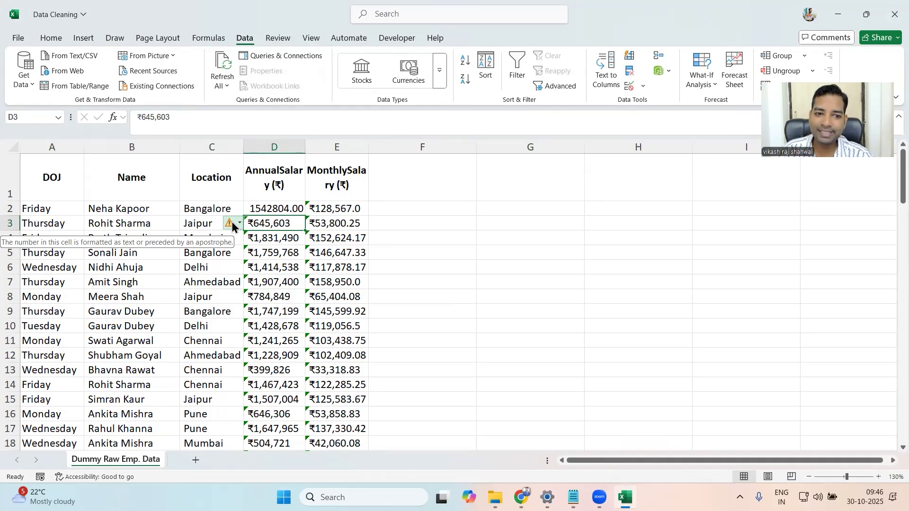
click(273, 256)
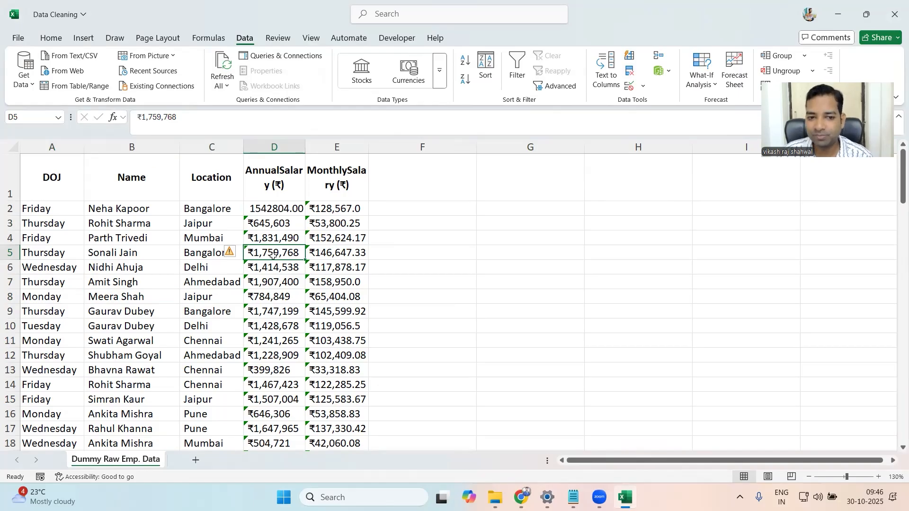
- Enter a person's full name as sample text in the empty cell G5
click(504, 260)
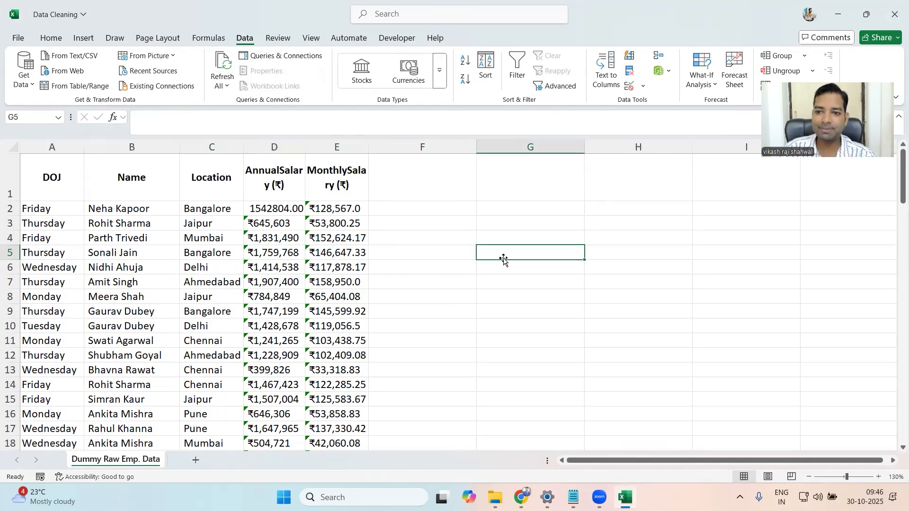
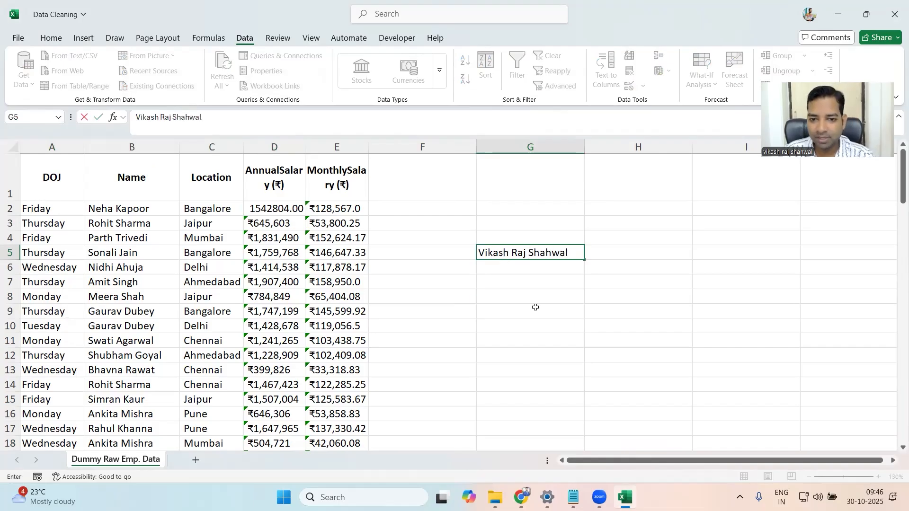
click(534, 308)
click(496, 253)
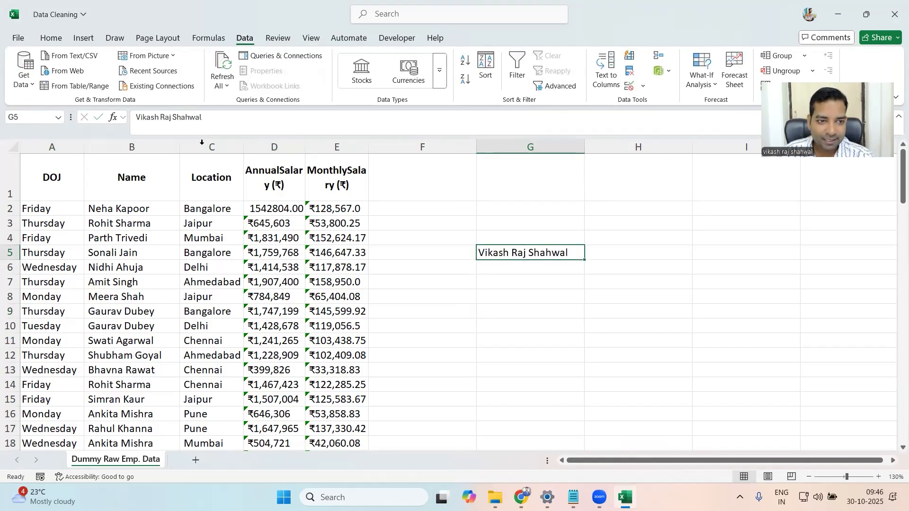
- Set the number format of the sample name in cell G5 to Text
click(52, 38)
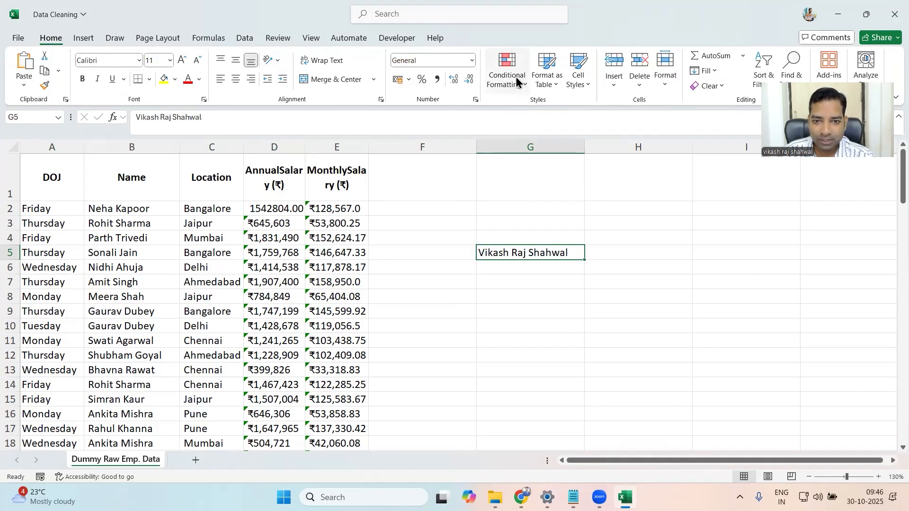
click(472, 61)
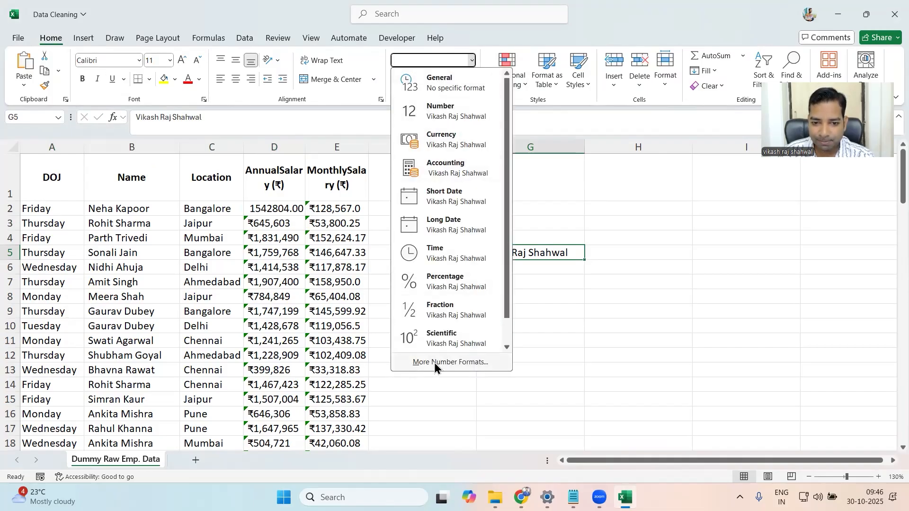
click(452, 363)
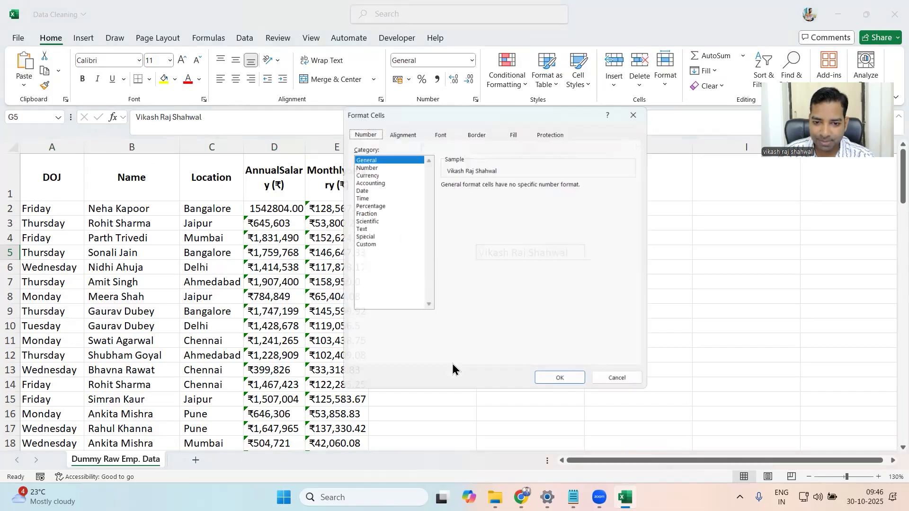
drag(480, 111, 260, 121)
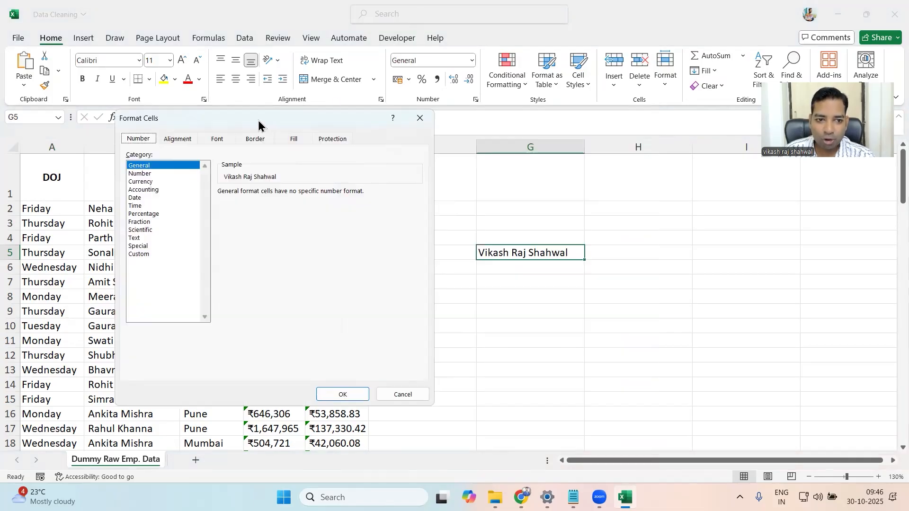
click(135, 238)
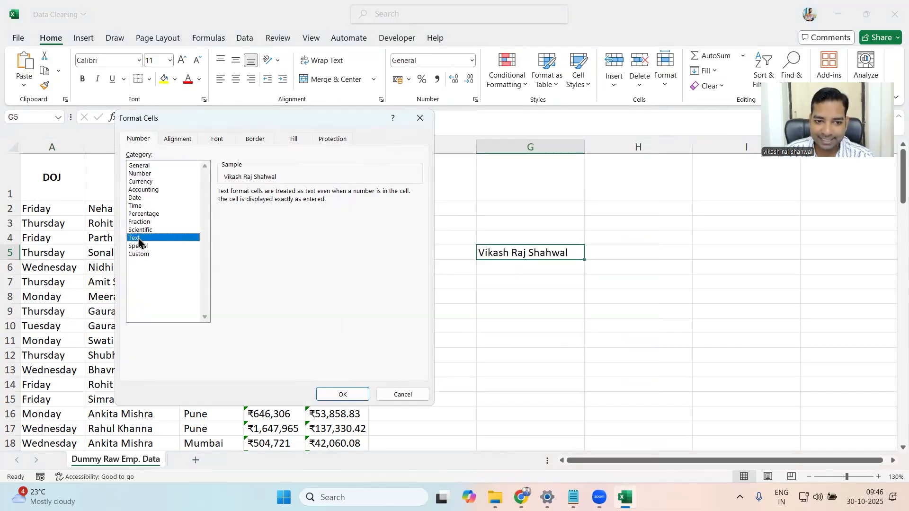
click(339, 395)
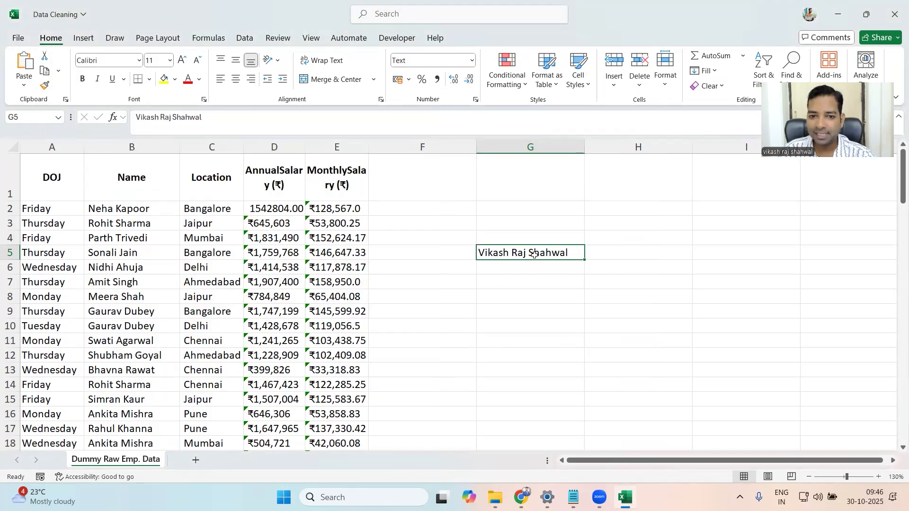
- Enter the sample number 1500 in cell G8
click(510, 298)
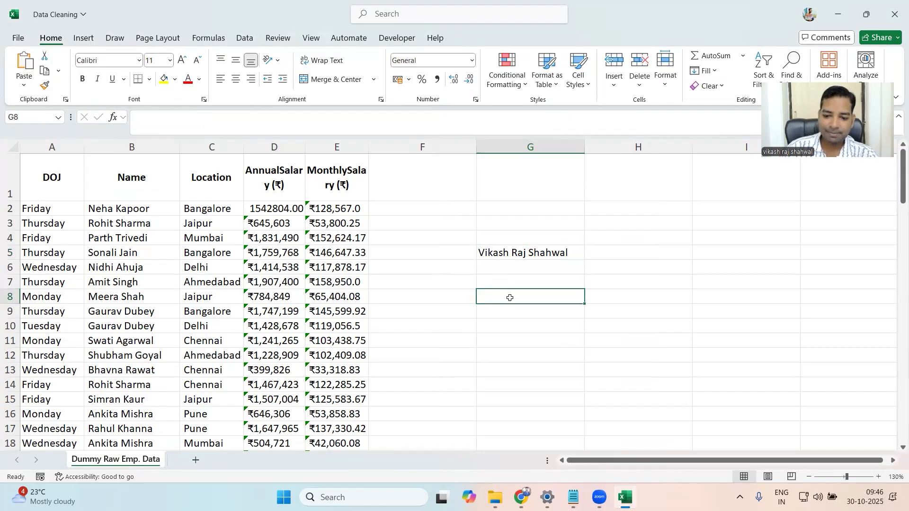
text(1500)
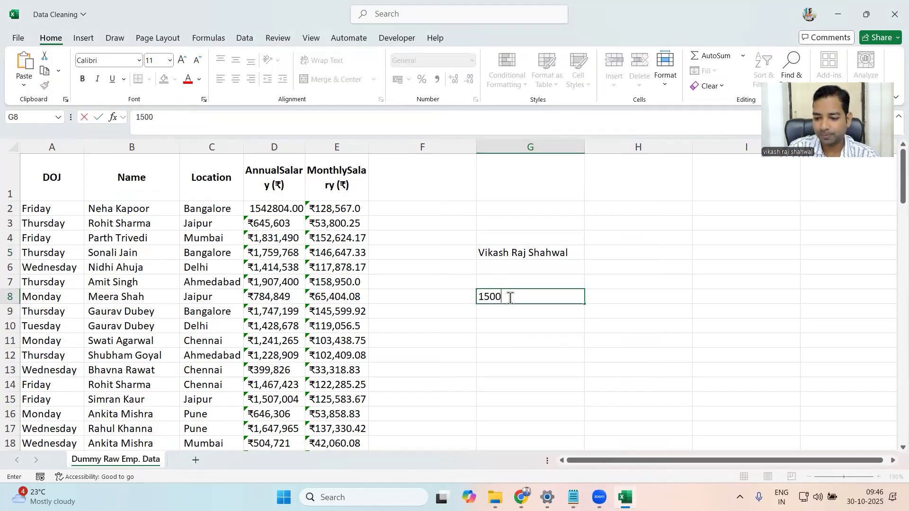
key(Return)
click(516, 302)
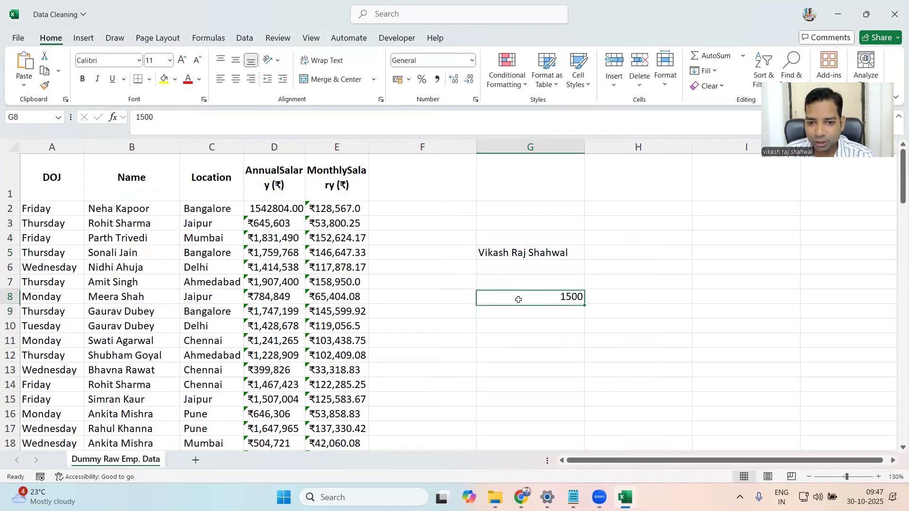
- Set the number format of the 1500 value in cell G8 to Text
click(472, 60)
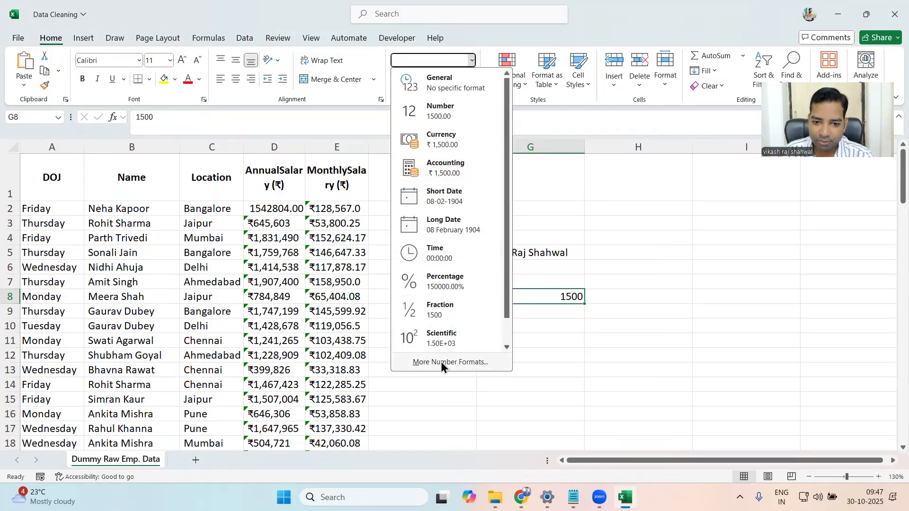
click(442, 362)
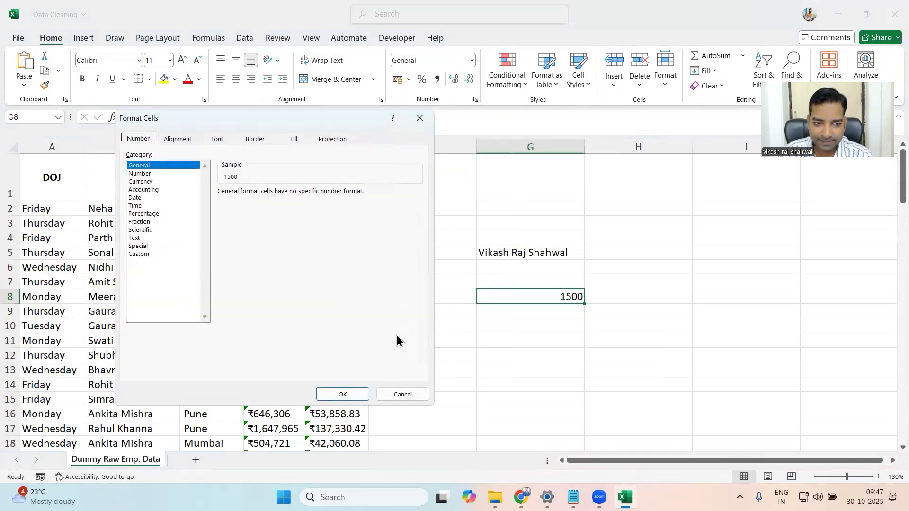
click(135, 238)
click(340, 395)
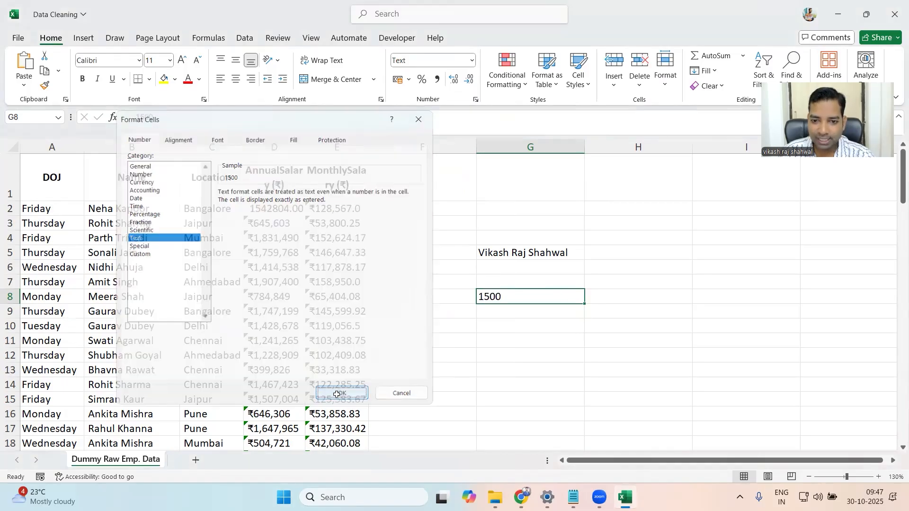
click(528, 336)
- Set the number format of the sample value 1500 in cell G8 to Number
click(505, 297)
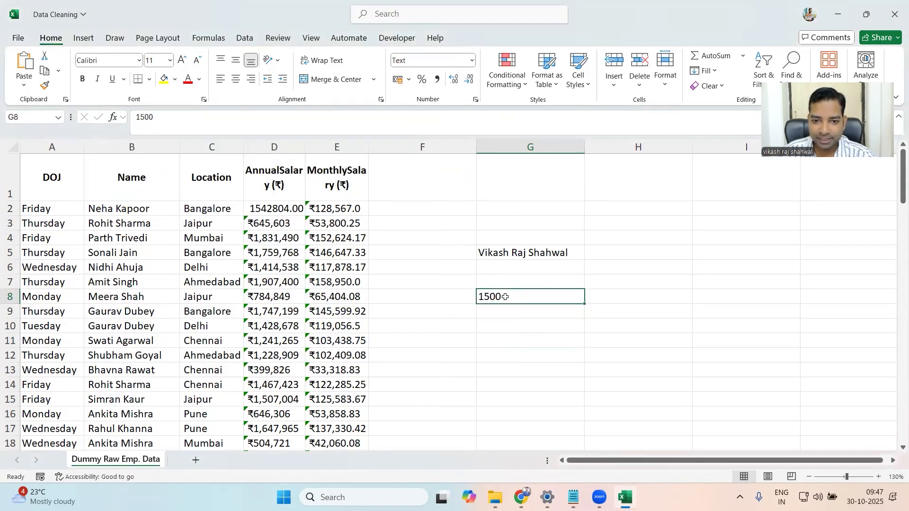
click(471, 61)
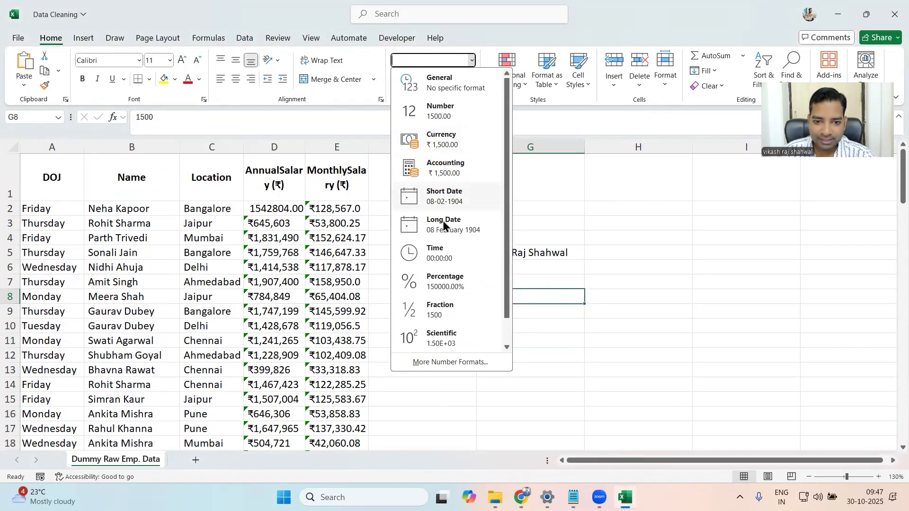
click(431, 113)
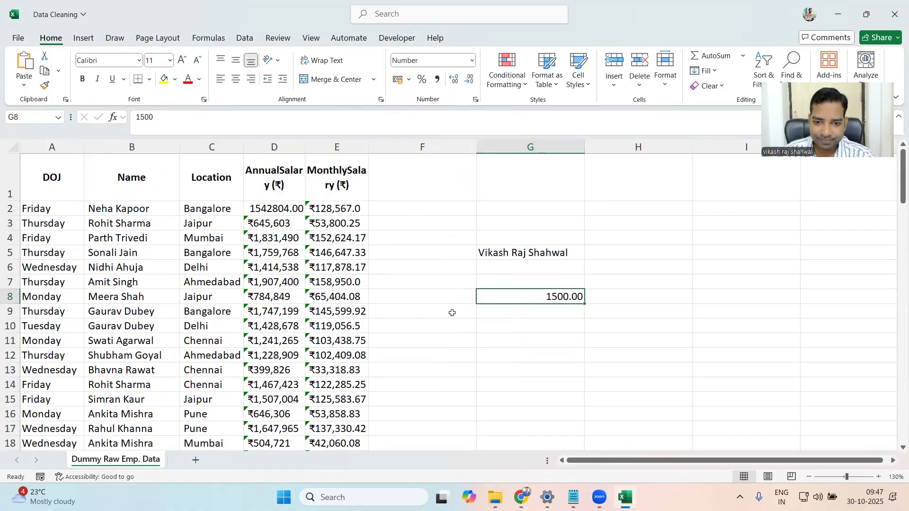
- Switch the number format of the sample value in cell G8 back to Text
click(472, 61)
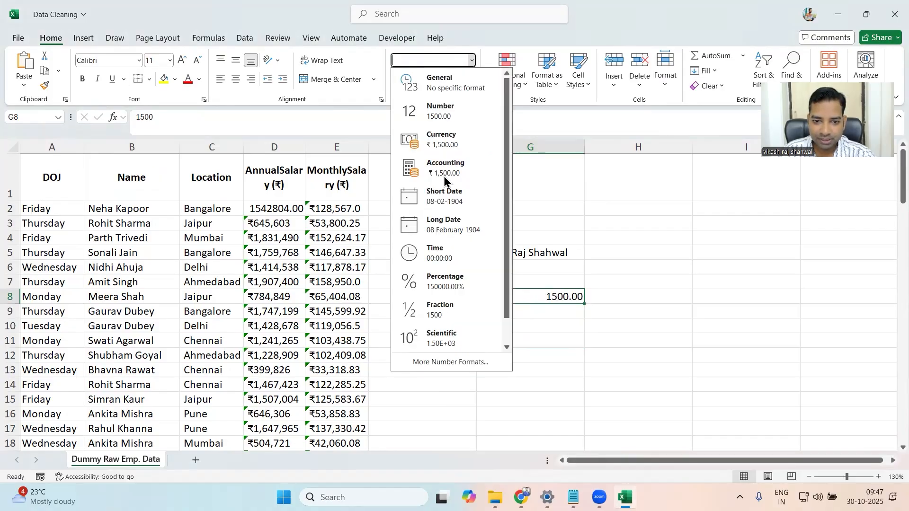
click(448, 363)
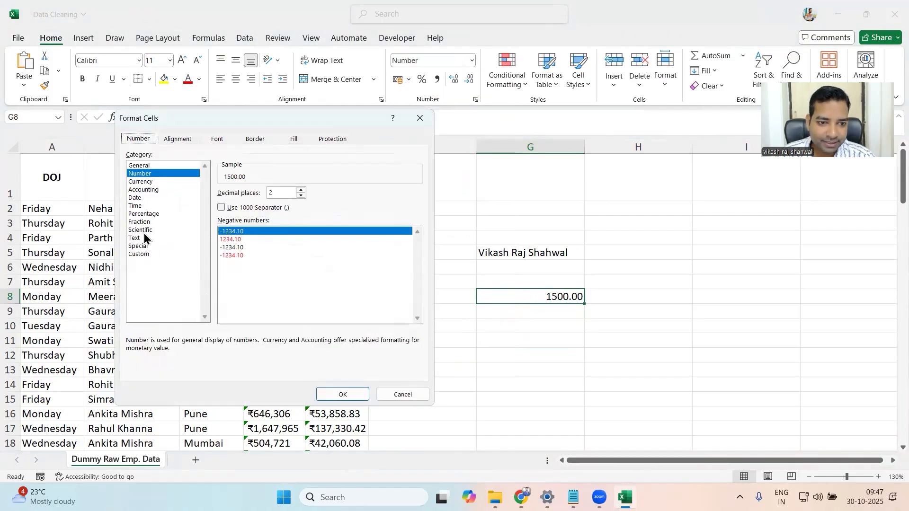
click(137, 238)
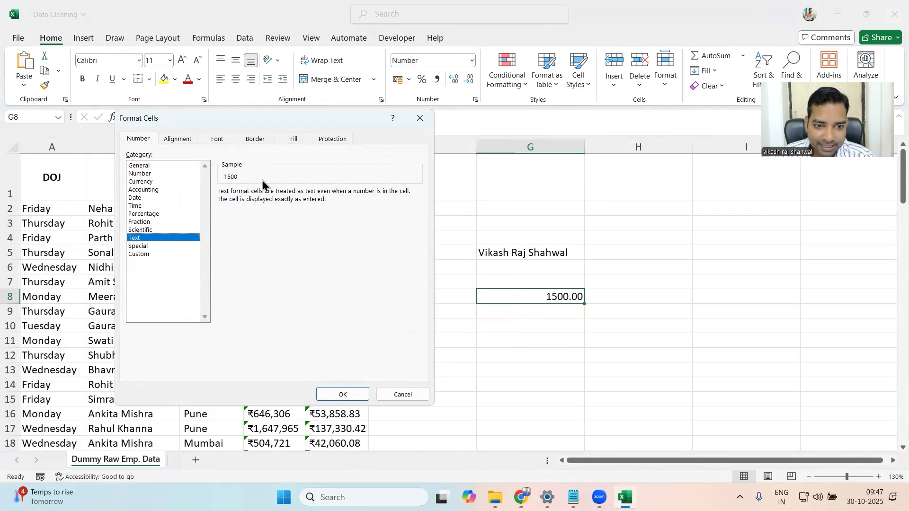
click(334, 393)
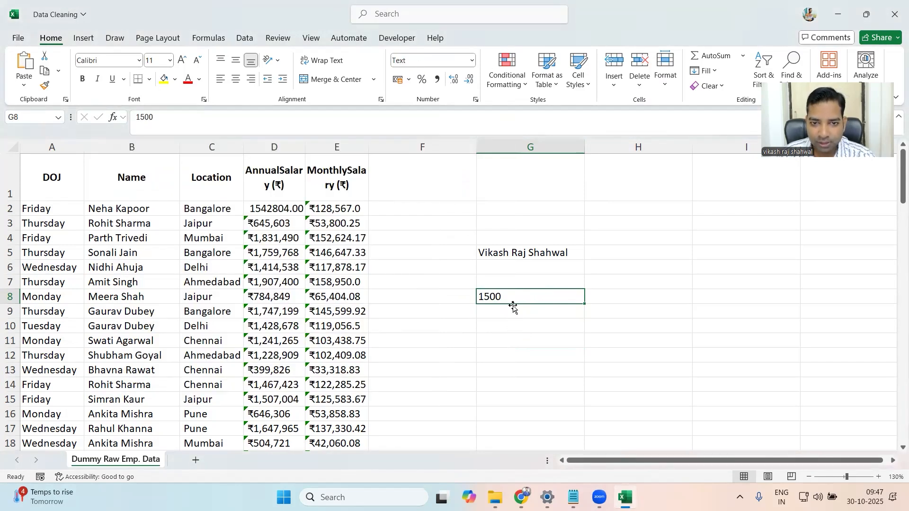
click(515, 359)
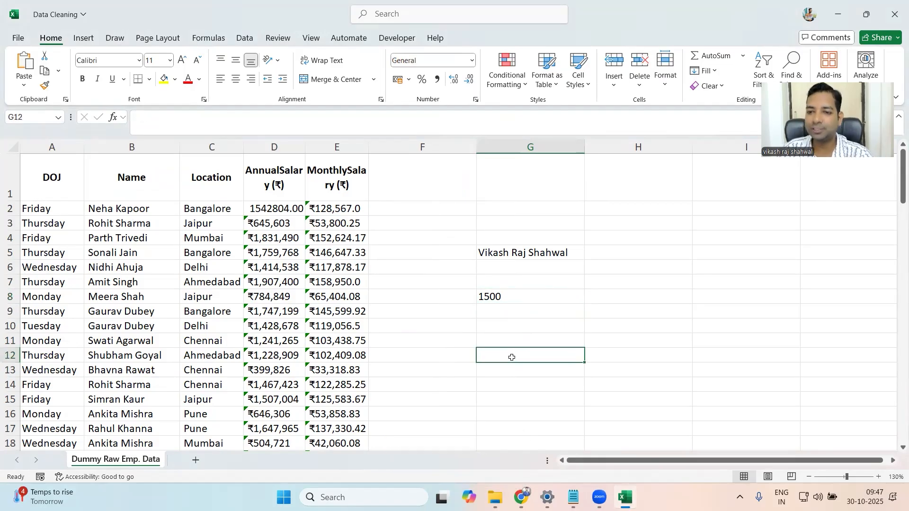
- Compare the alignment and stored content of salary cells in columns D and E with the text-formatted sample in G8
click(338, 287)
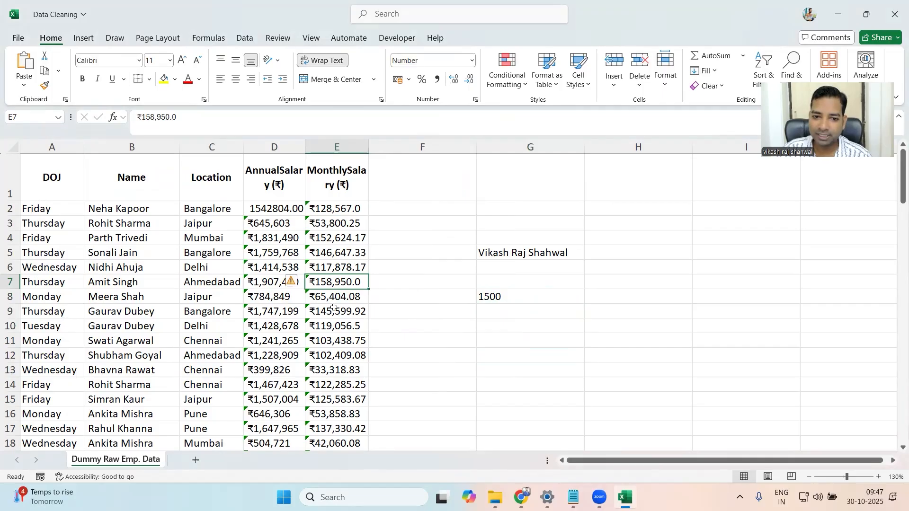
click(333, 337)
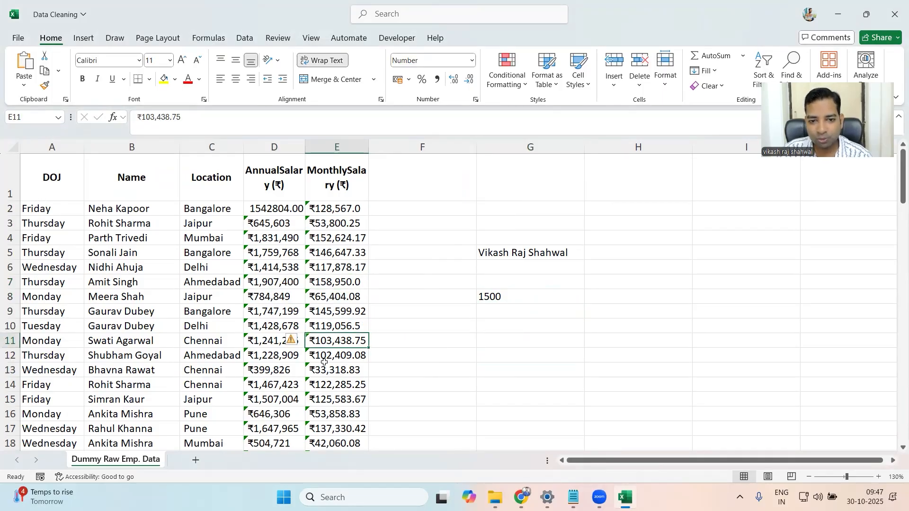
click(497, 297)
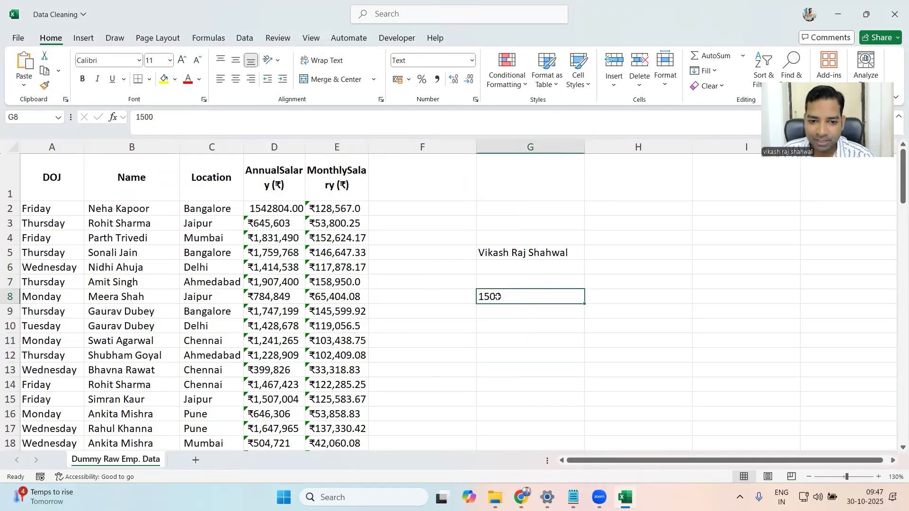
click(254, 209)
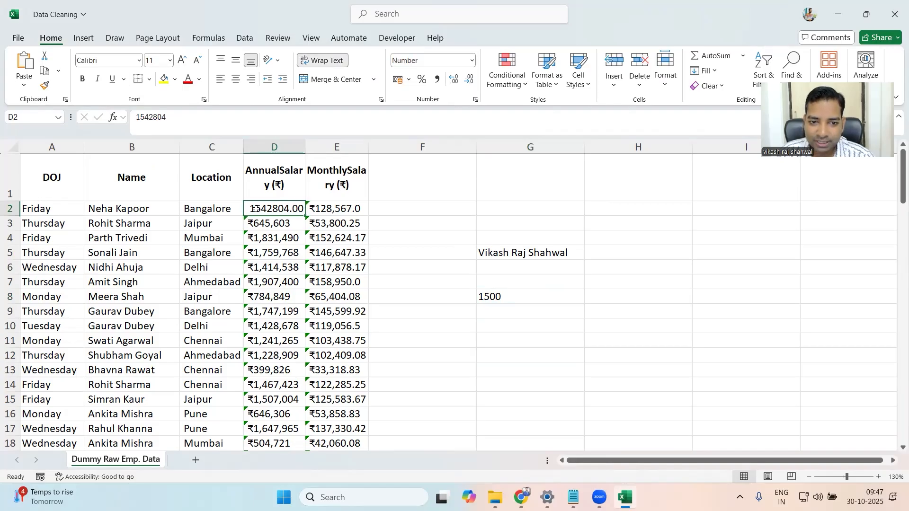
click(329, 209)
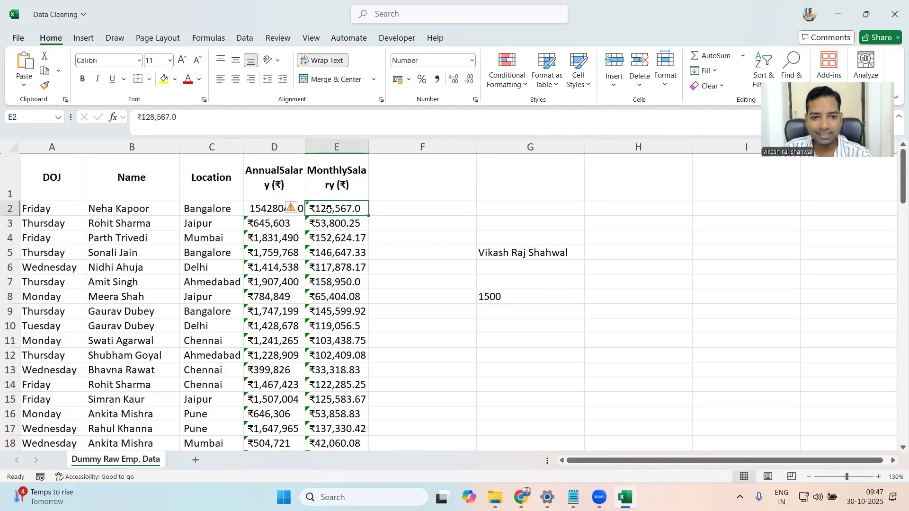
- Apply the Number format to all annual and monthly salary values in D2:E50
click(265, 211)
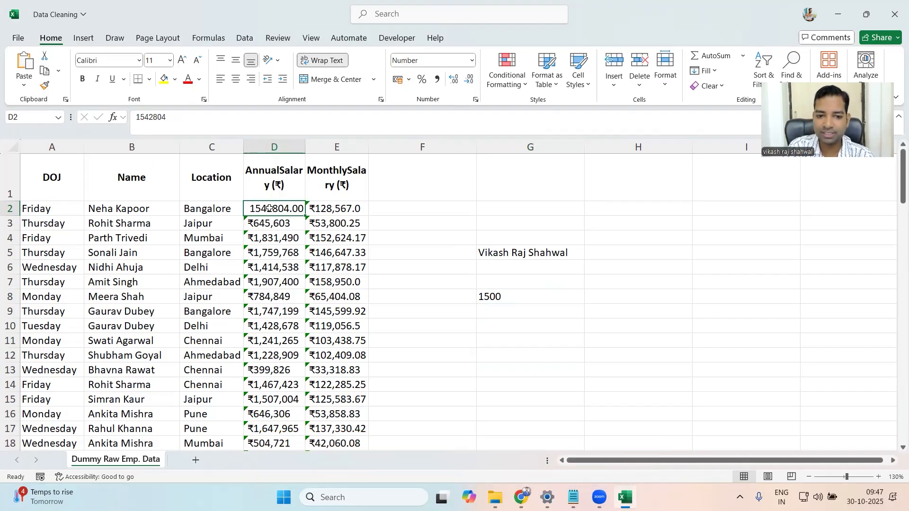
key(ctrl+shift+Down)
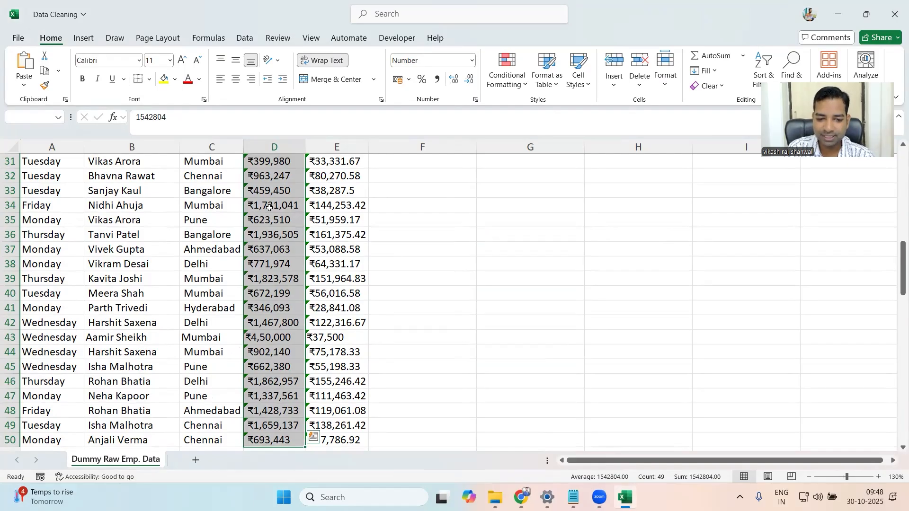
key(shift+Right)
scroll(269, 207, up, 1)
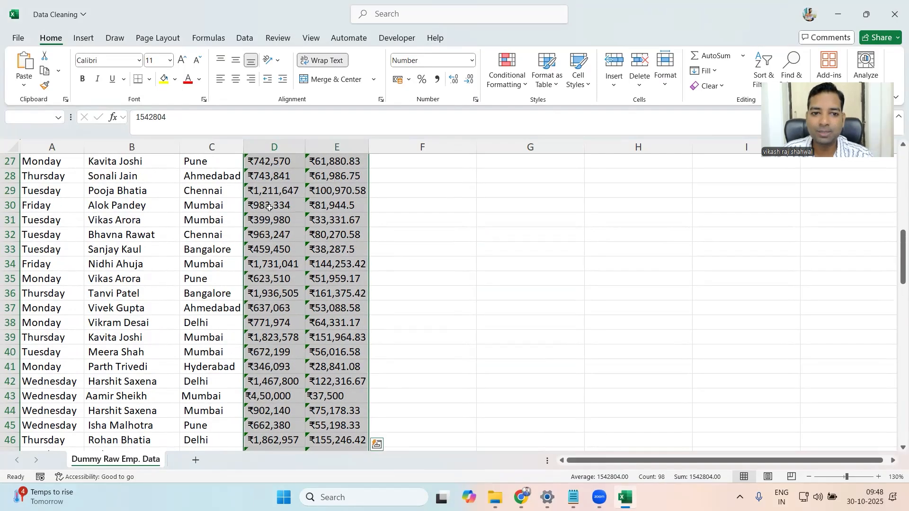
scroll(269, 207, up, 9)
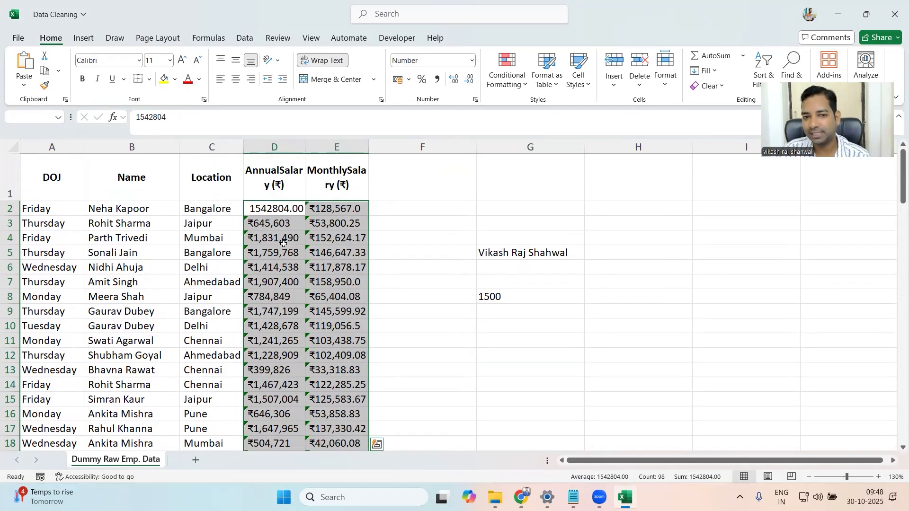
click(472, 60)
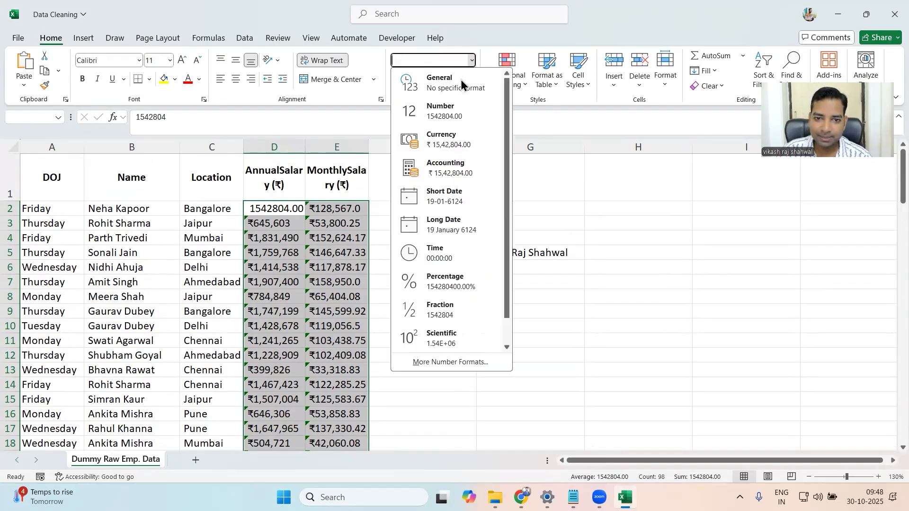
click(455, 112)
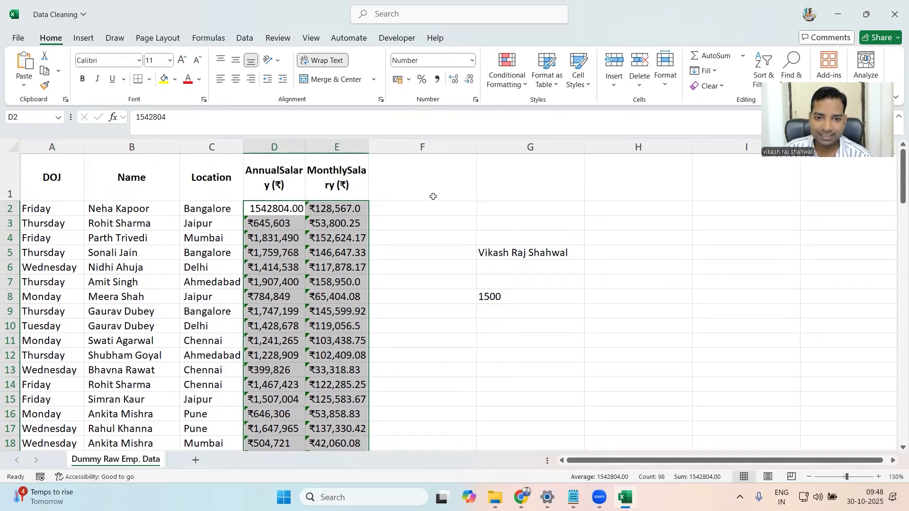
click(339, 278)
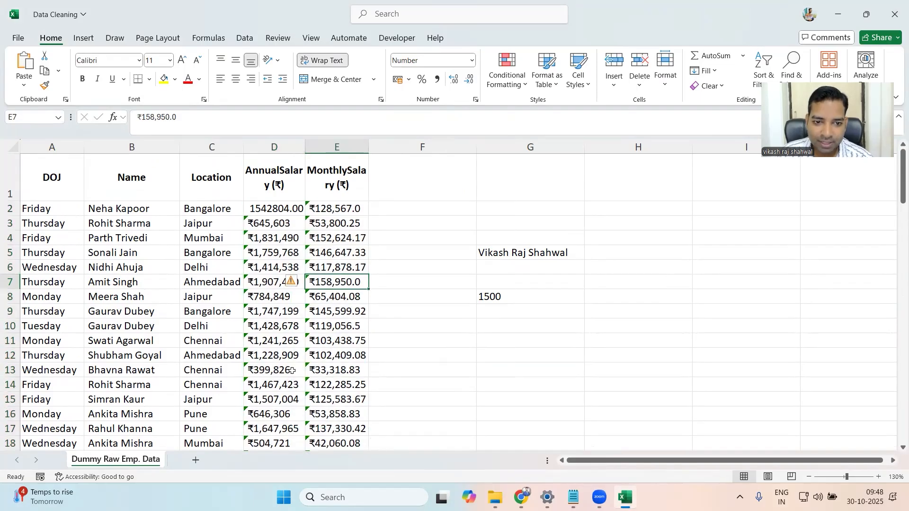
- Copy the ₹ symbol from the annual salary in cell D3 and delete it from that cell
click(268, 223)
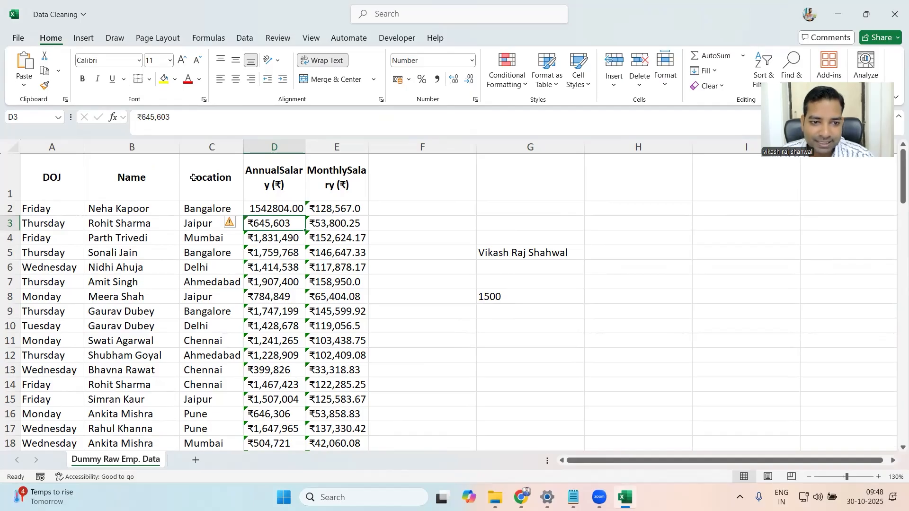
click(142, 117)
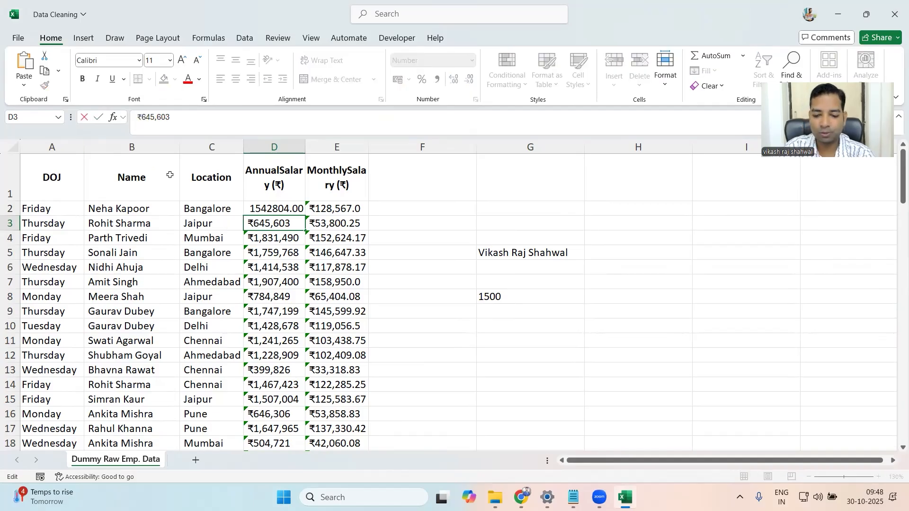
key(shift+Left)
key(shift+Left)
key(ctrl+c)
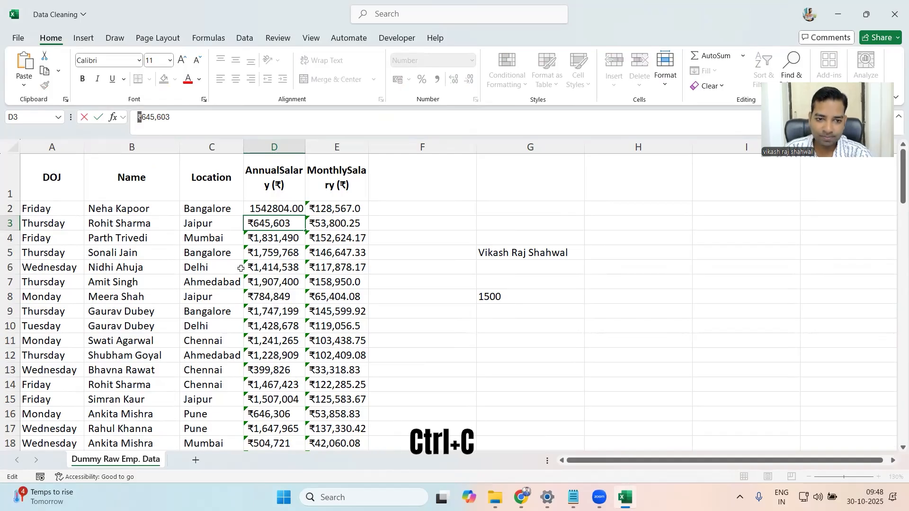
key(Delete)
click(285, 292)
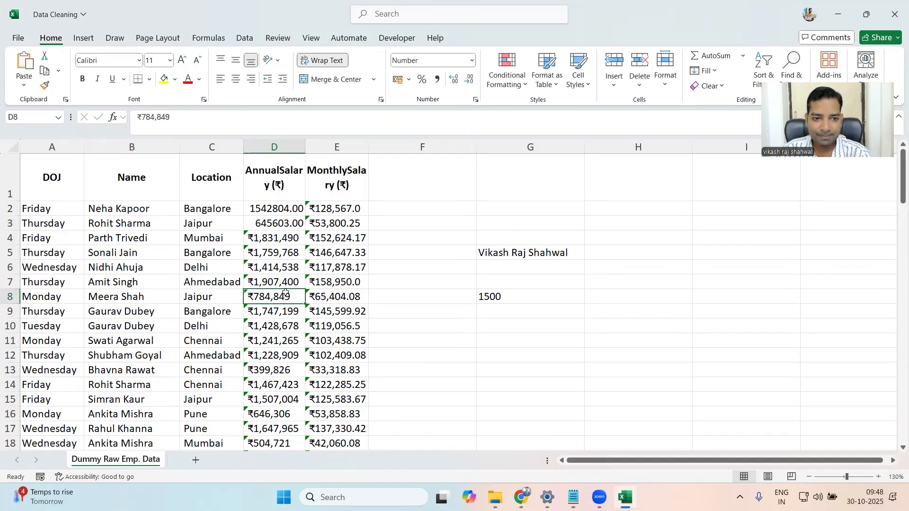
- Replace every ₹ symbol in the whole employee table with nothing, and check the salary columns
key(ctrl+a)
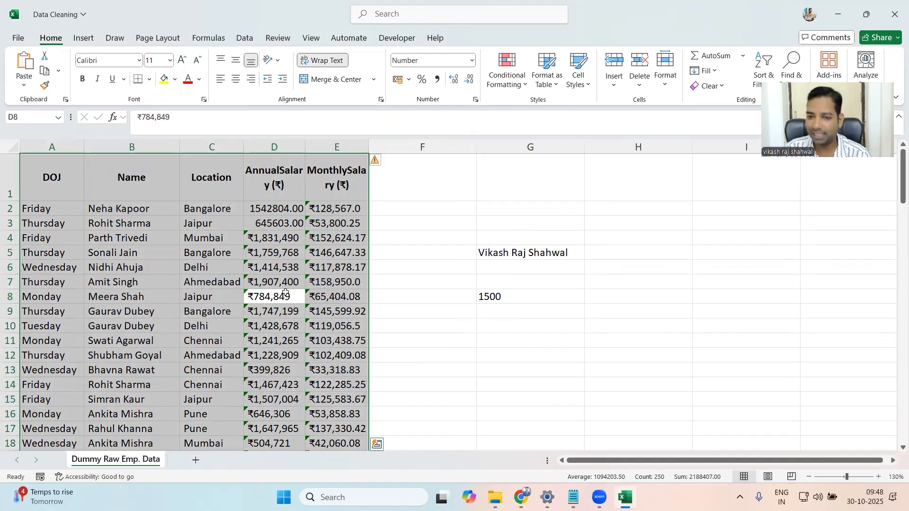
key(ctrl+f)
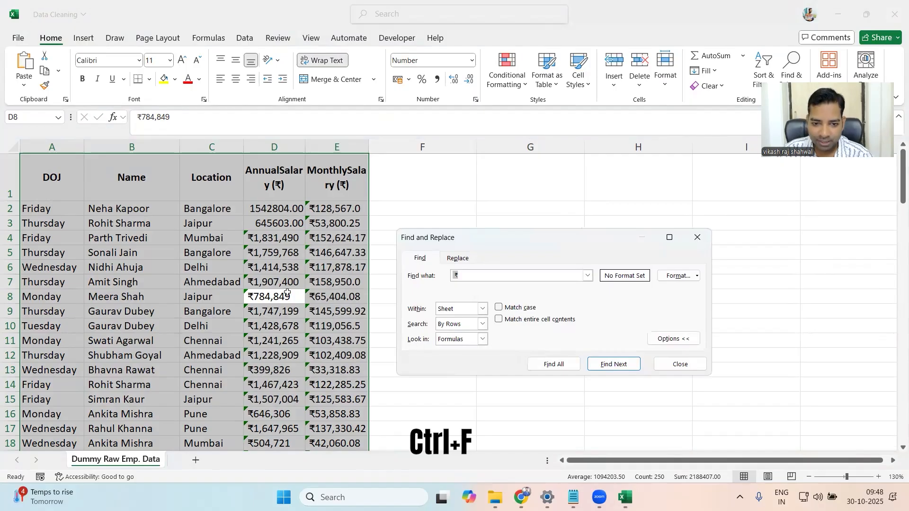
click(470, 280)
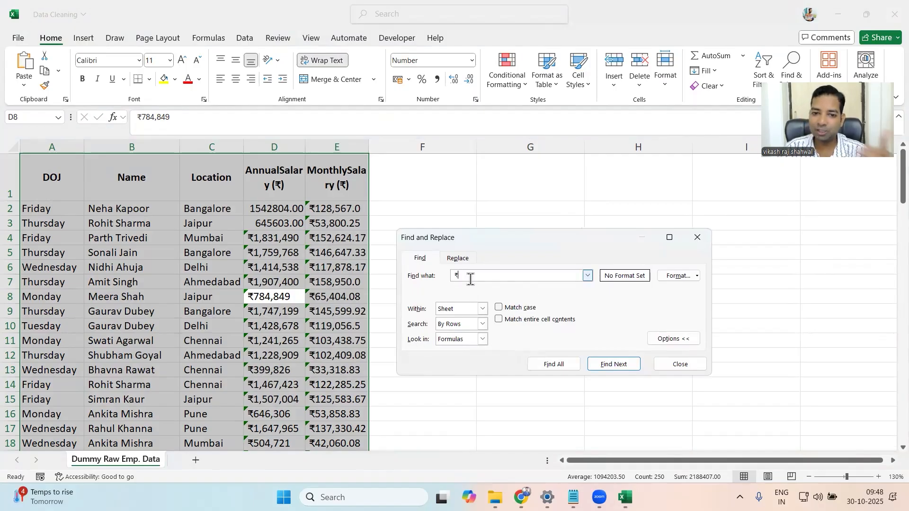
click(455, 257)
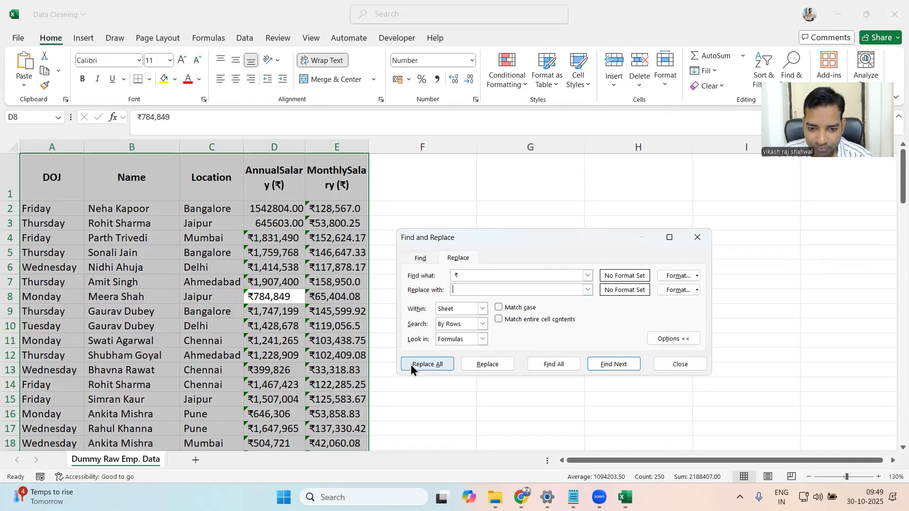
click(422, 366)
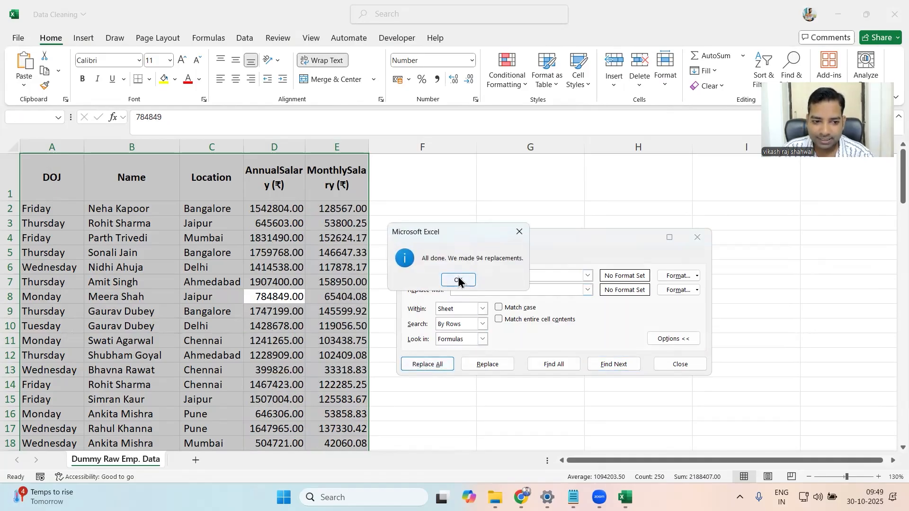
click(458, 280)
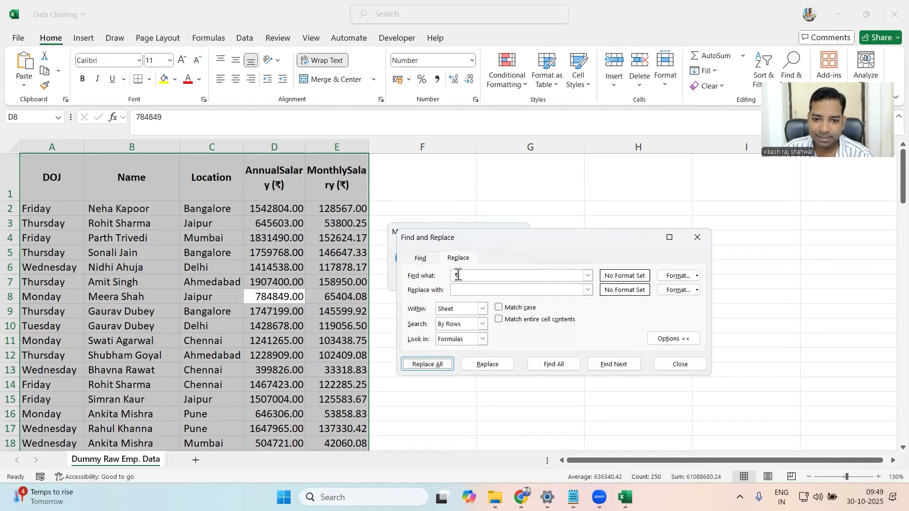
click(694, 244)
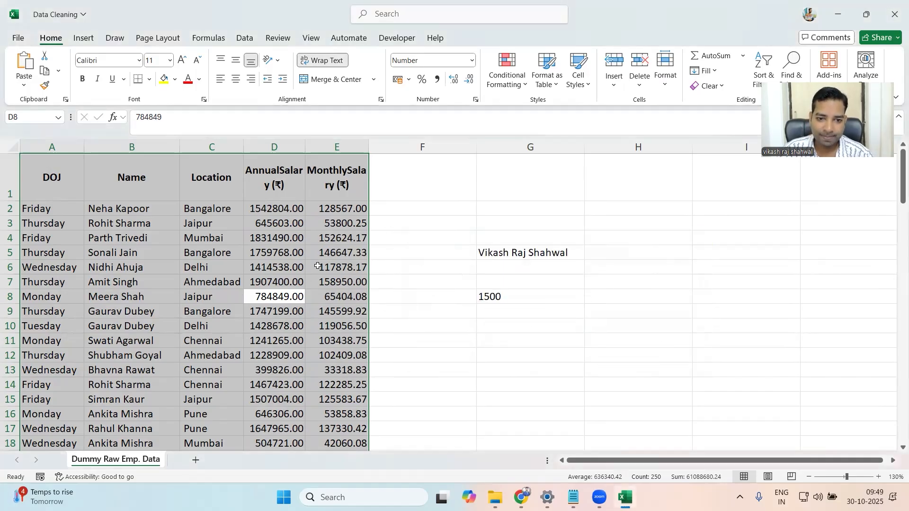
click(317, 266)
scroll(291, 258, down, 6)
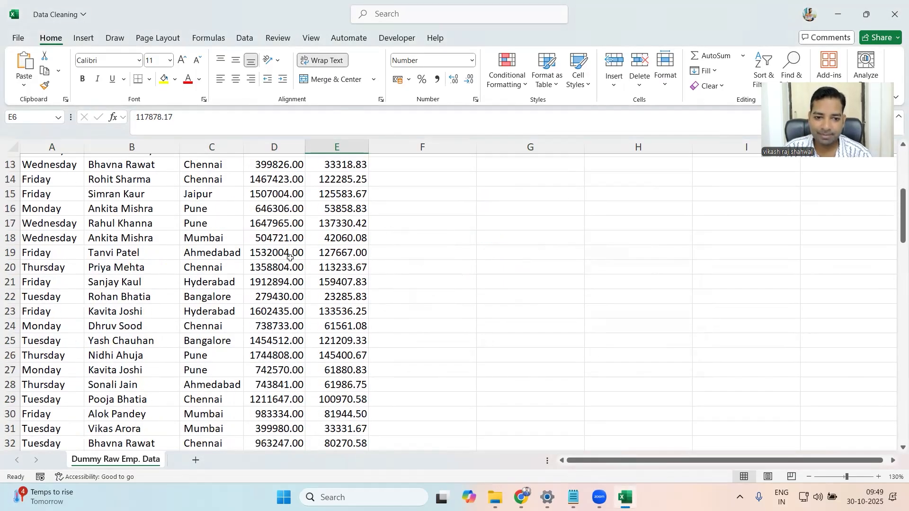
scroll(290, 258, up, 6)
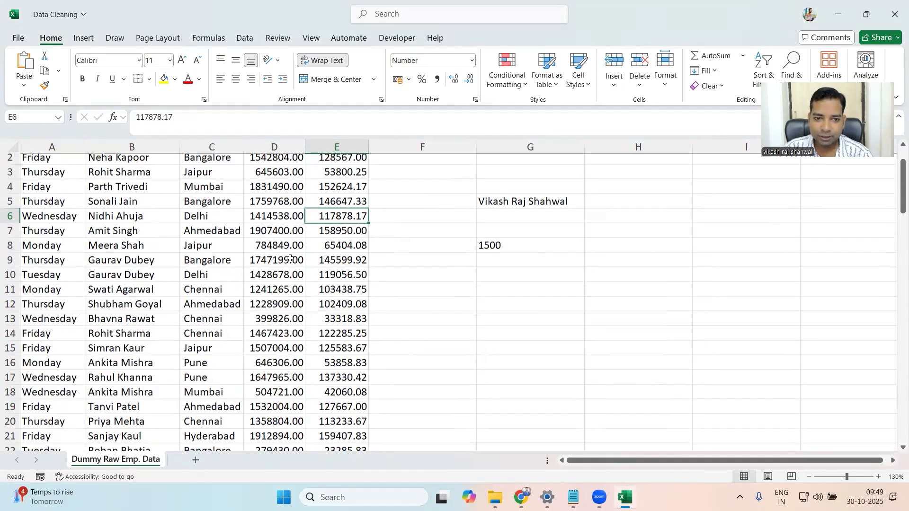
scroll(286, 214, up, 1)
- Reduce the annual and monthly salary values in D2:E50 to zero decimal places
click(287, 214)
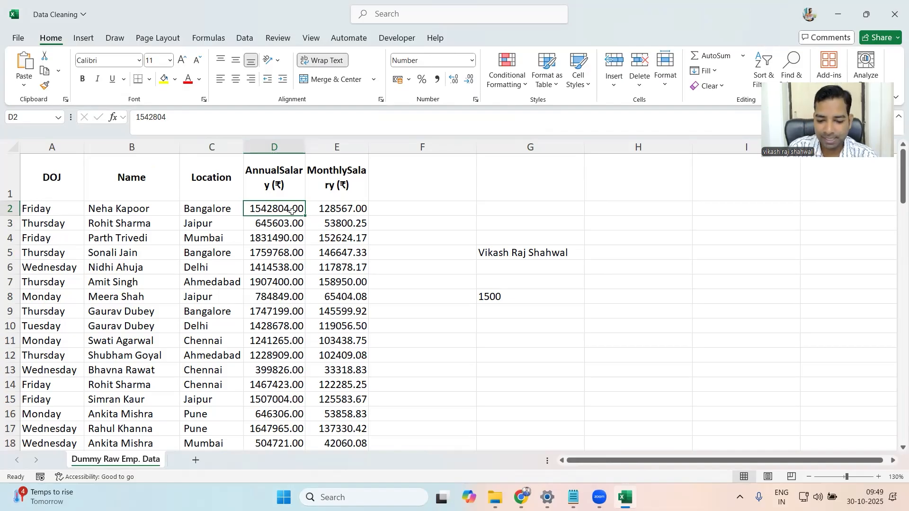
key(ctrl+shift+Down)
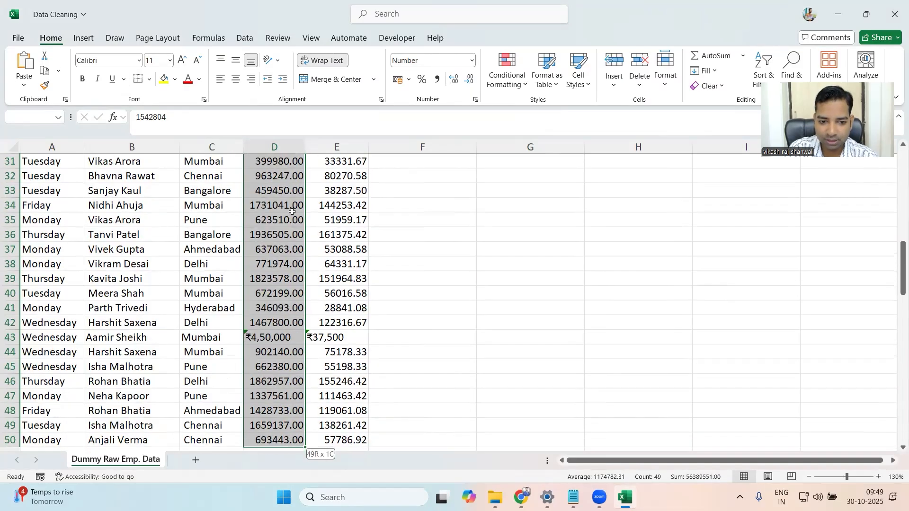
key(shift+Right)
scroll(292, 212, up, 6)
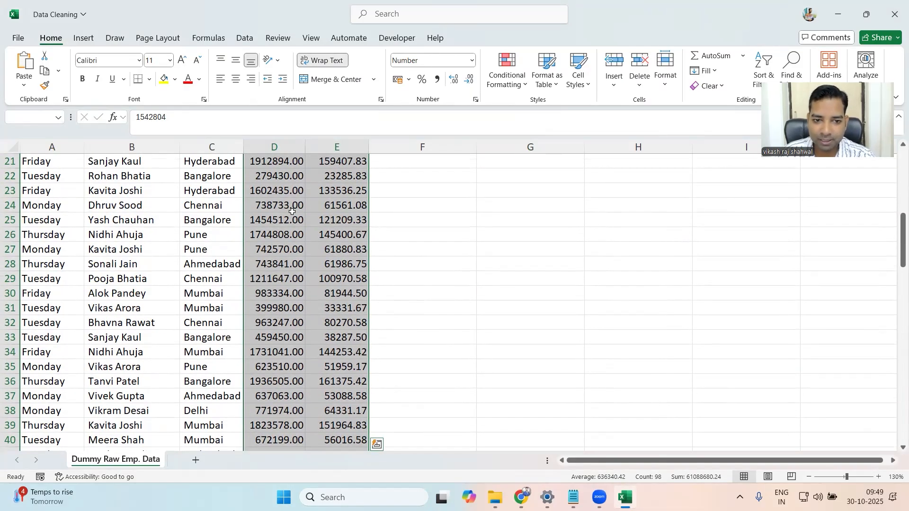
scroll(292, 212, up, 5)
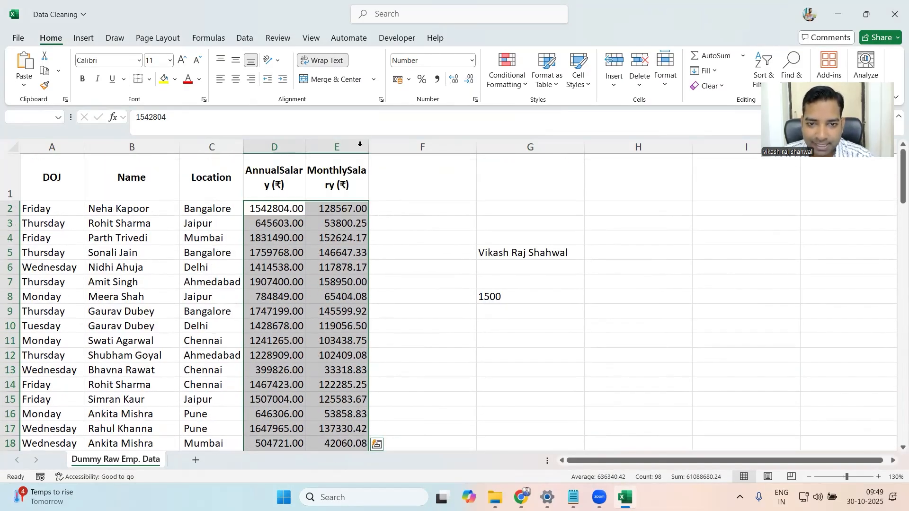
click(457, 77)
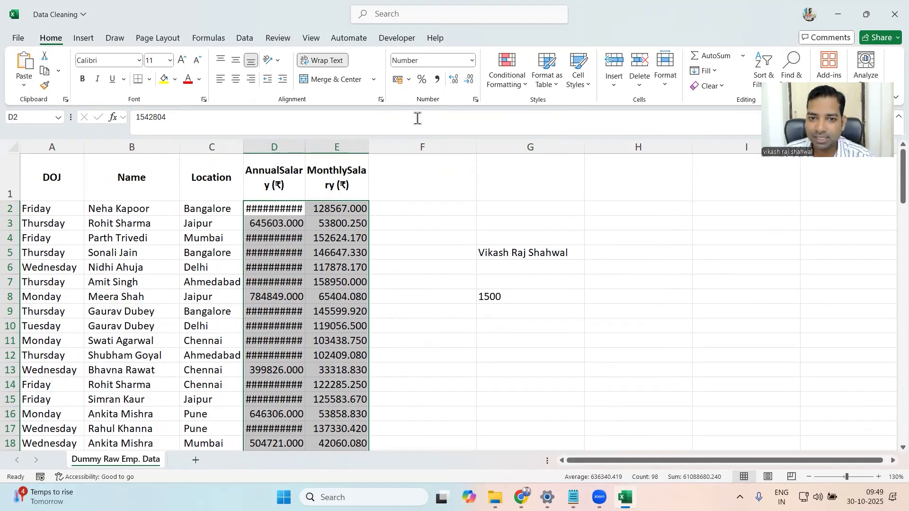
click(470, 81)
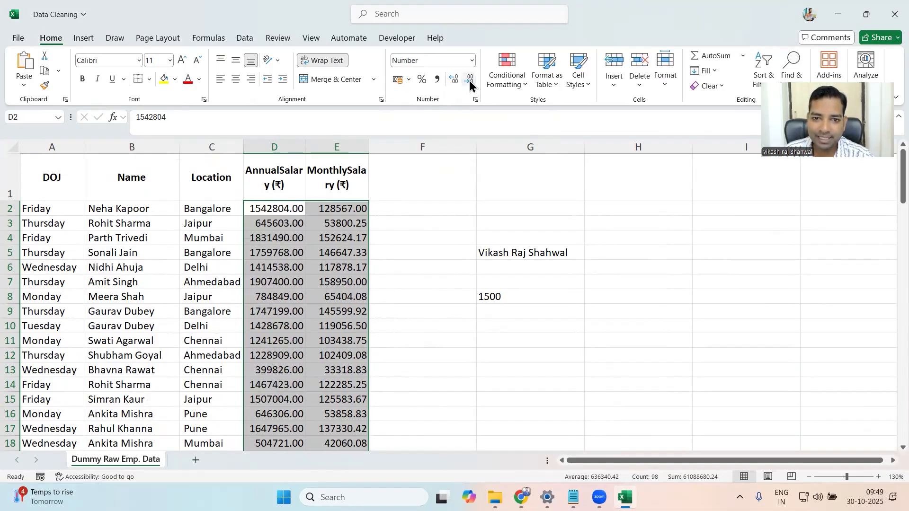
click(470, 80)
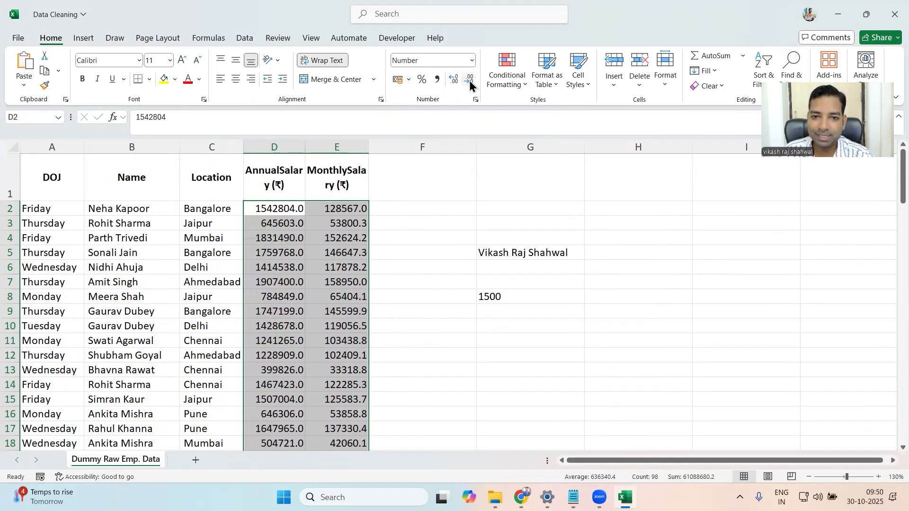
click(470, 81)
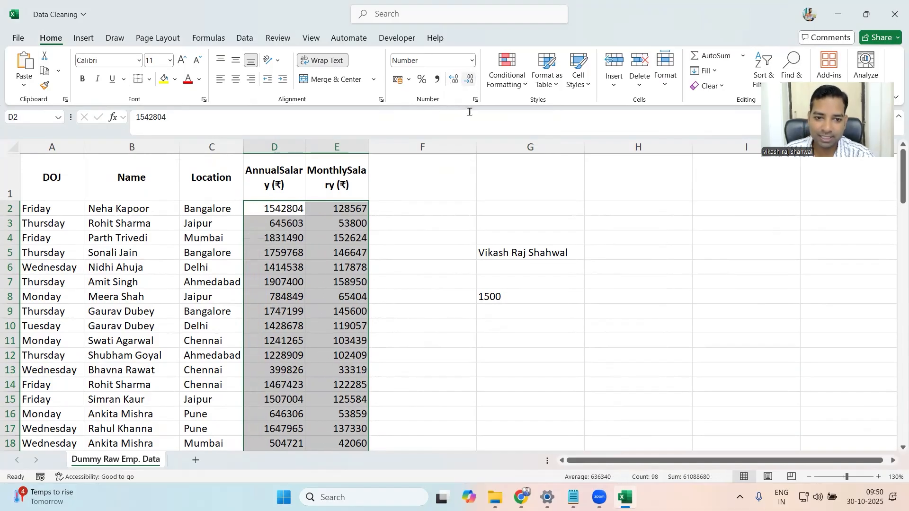
- Clear the sample name and the sample number 1500 from the range F4:G10 beside the table
click(345, 242)
drag(448, 242, 575, 324)
key(Delete)
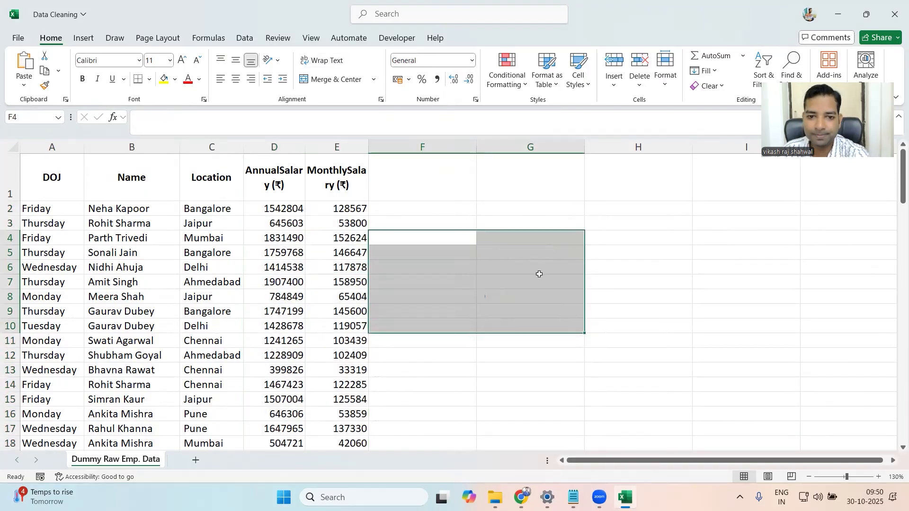
click(422, 219)
- Widen columns D and E so that the AnnualSalary (₹) and MonthlySalary (₹) headers each fit on one line
click(275, 211)
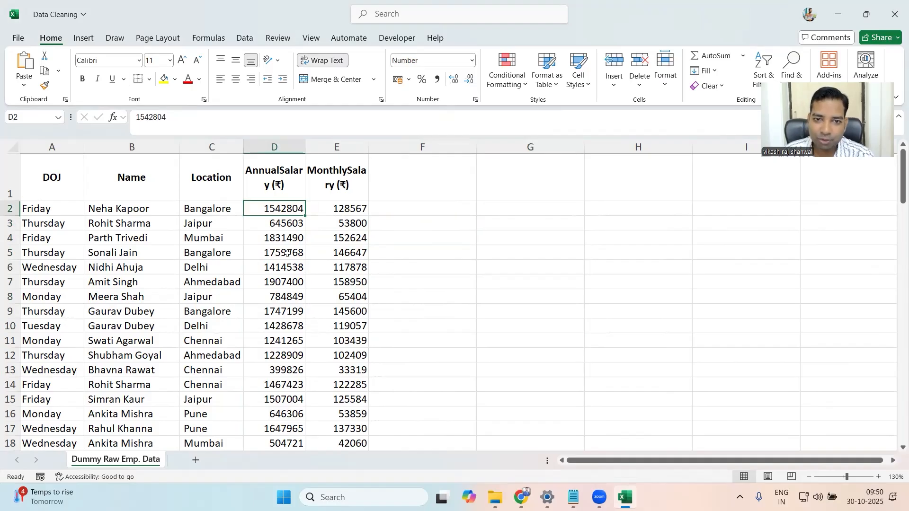
click(349, 215)
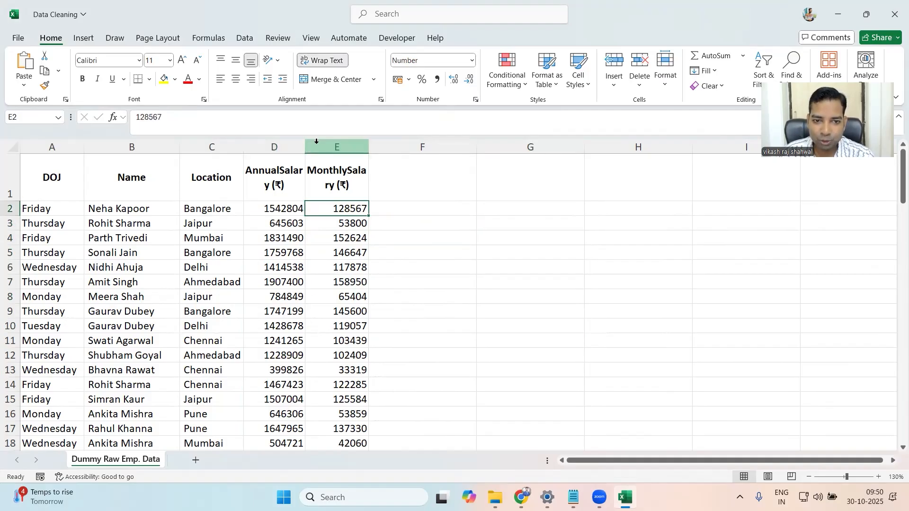
drag(305, 147, 325, 146)
drag(385, 141, 423, 146)
click(300, 211)
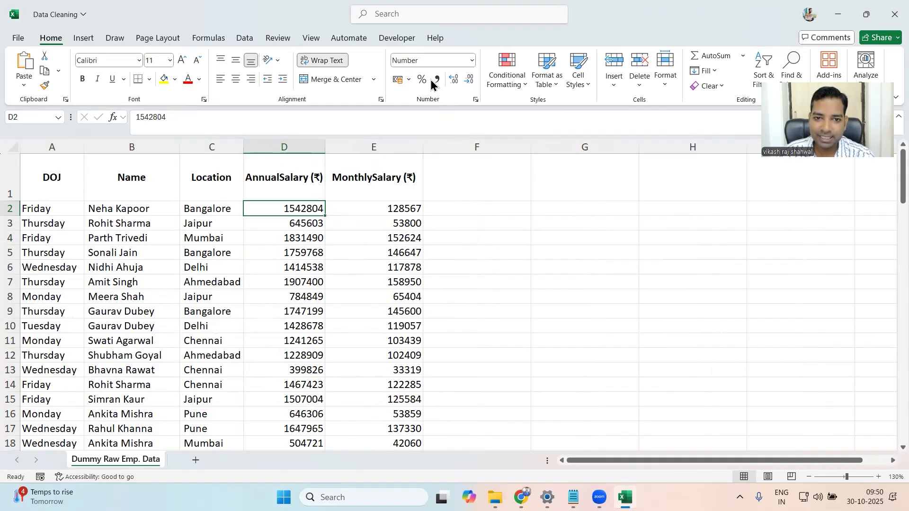